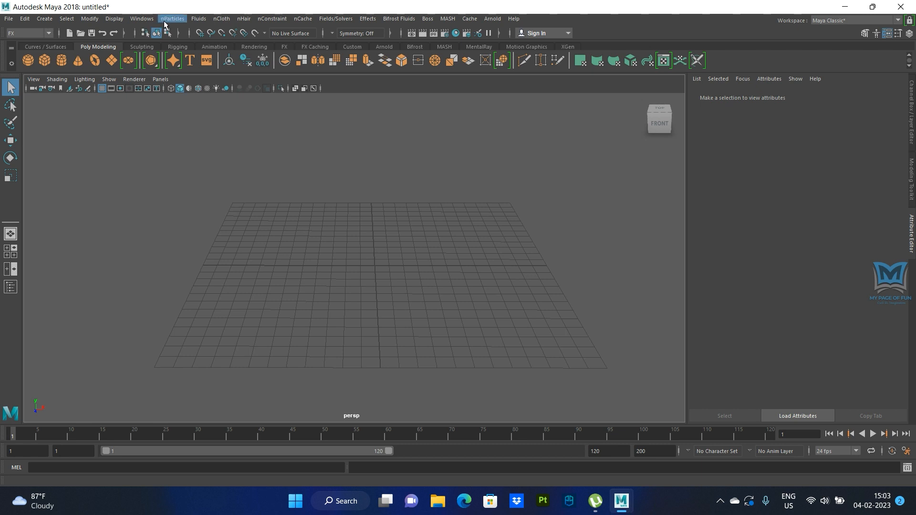
- Set the default nParticle type to Balls and create an nParticle emitter at the grid centre
click(170, 19)
mouse_move(192, 123)
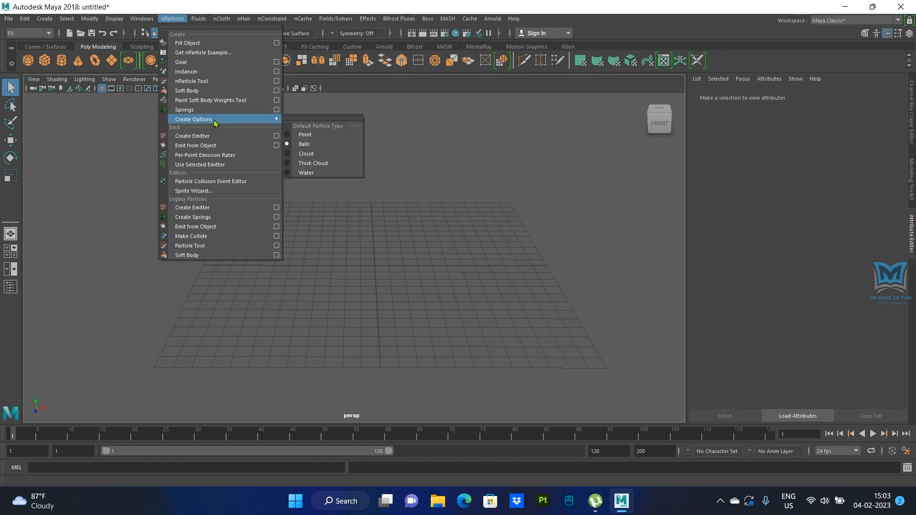
click(304, 145)
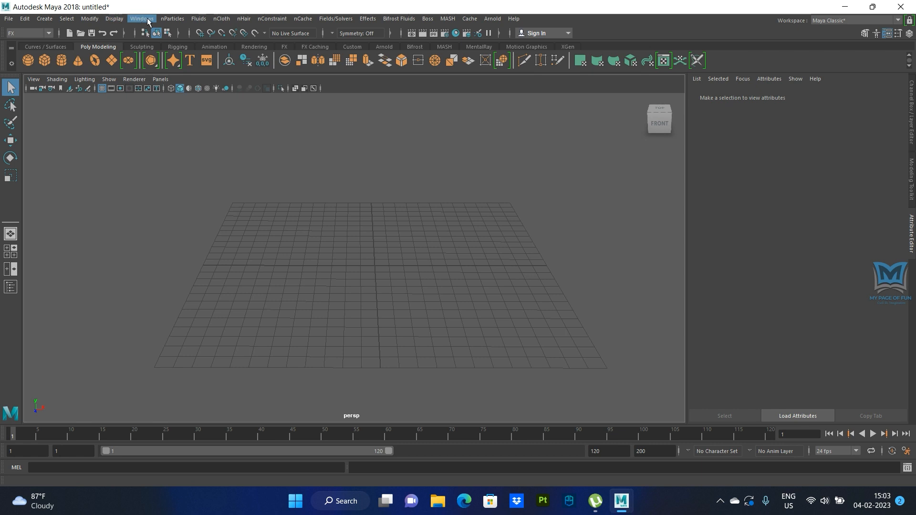
click(172, 19)
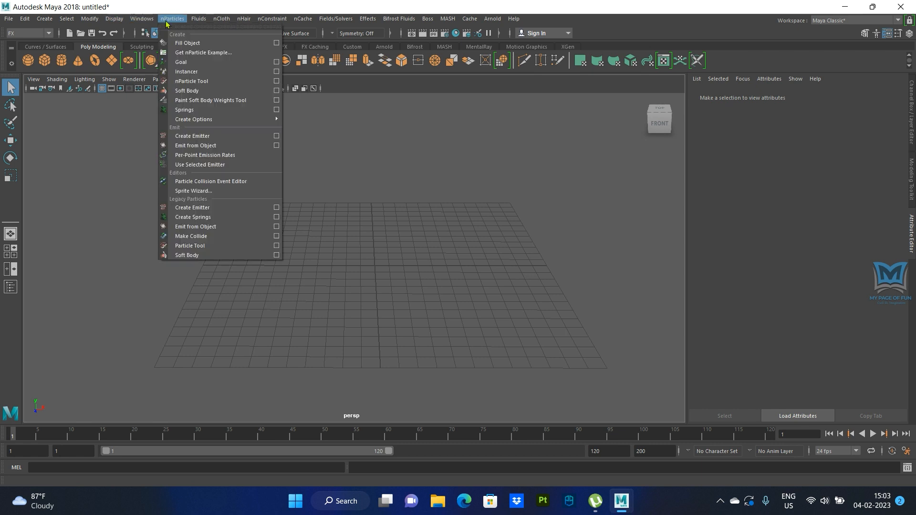
click(193, 138)
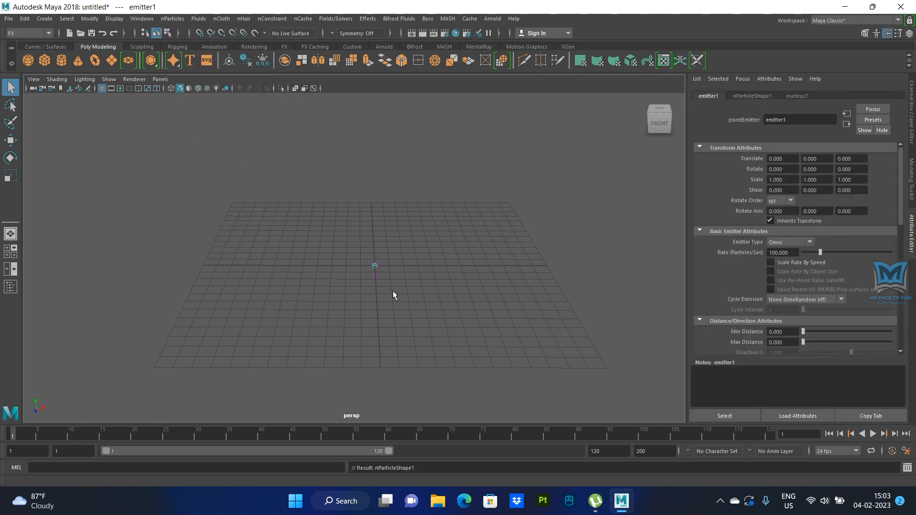
- Select the emitter with its particle and nucleus nodes and raise them to about 7.3 units in Y above the grid
drag(354, 262, 420, 310)
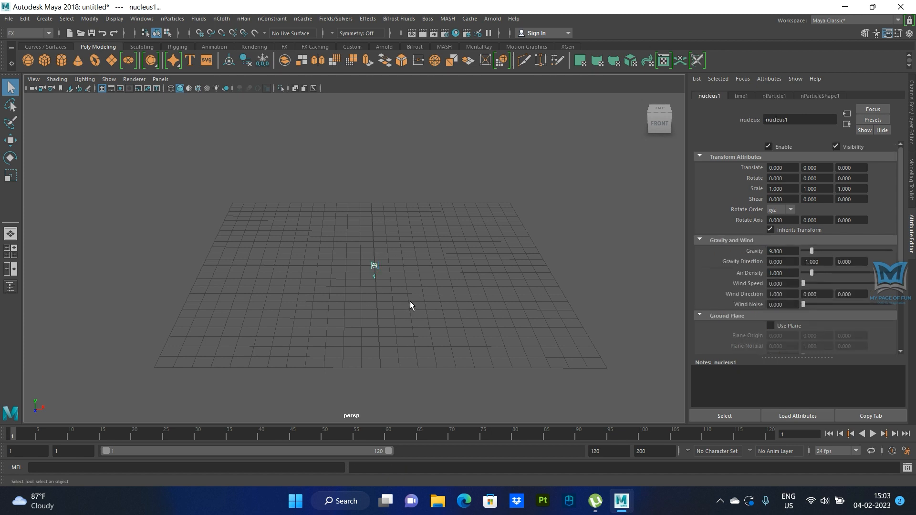
key(w)
drag(382, 221, 413, 108)
alt+drag(426, 302, 427, 288)
alt+middle_drag(427, 288, 434, 310)
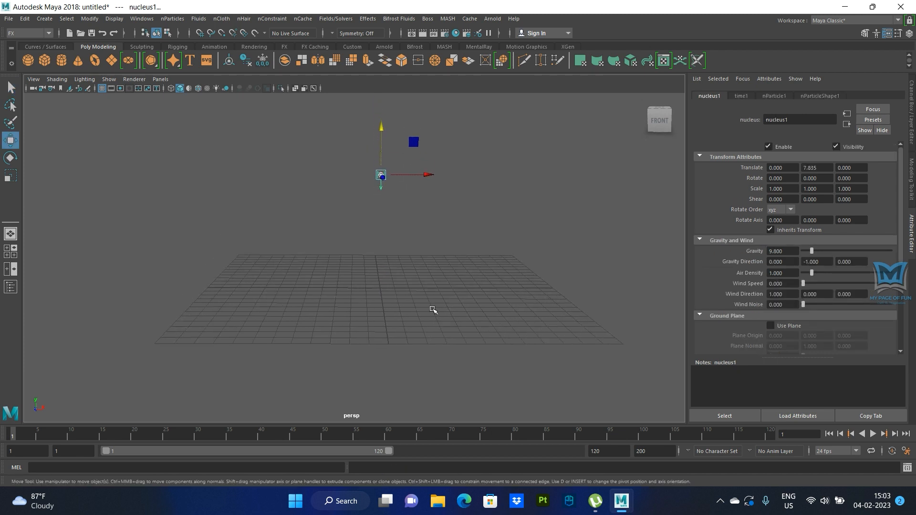
drag(381, 128, 381, 135)
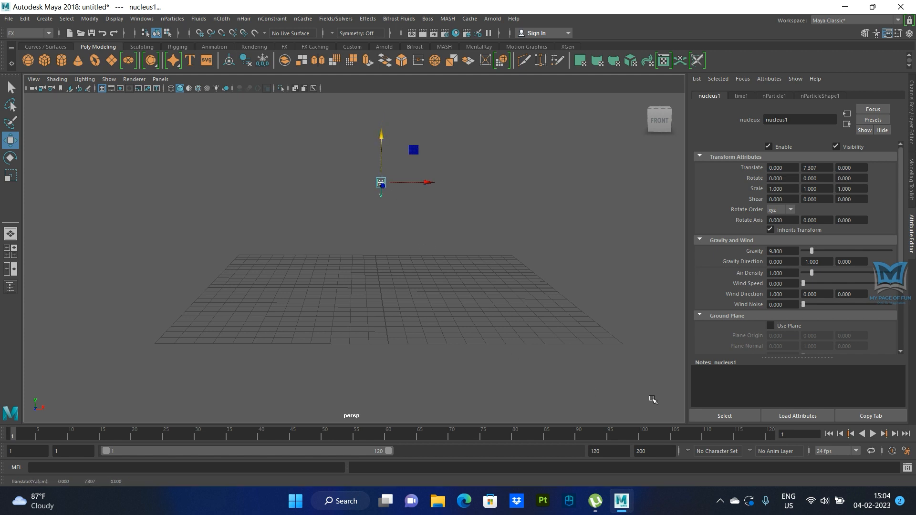
- Play the simulation from the first frame and examine the falling balls up close, stopping playback when done
click(871, 433)
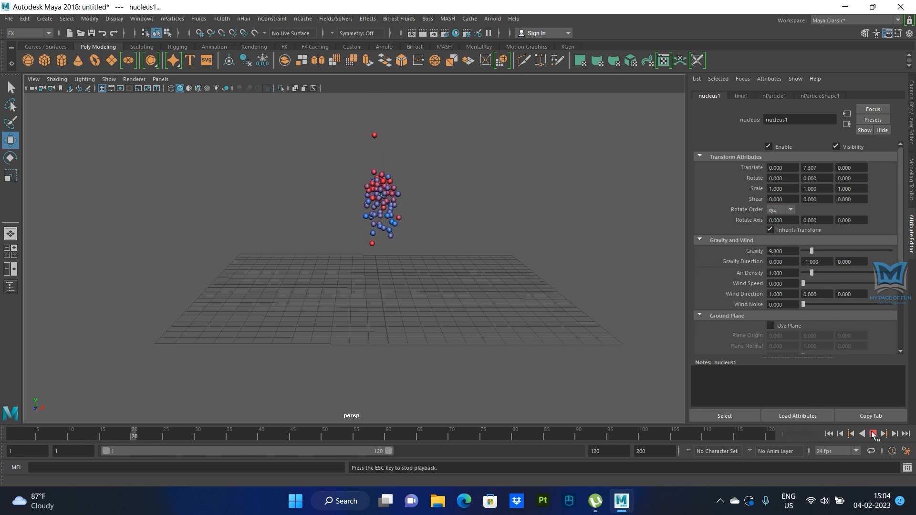
click(829, 433)
click(874, 433)
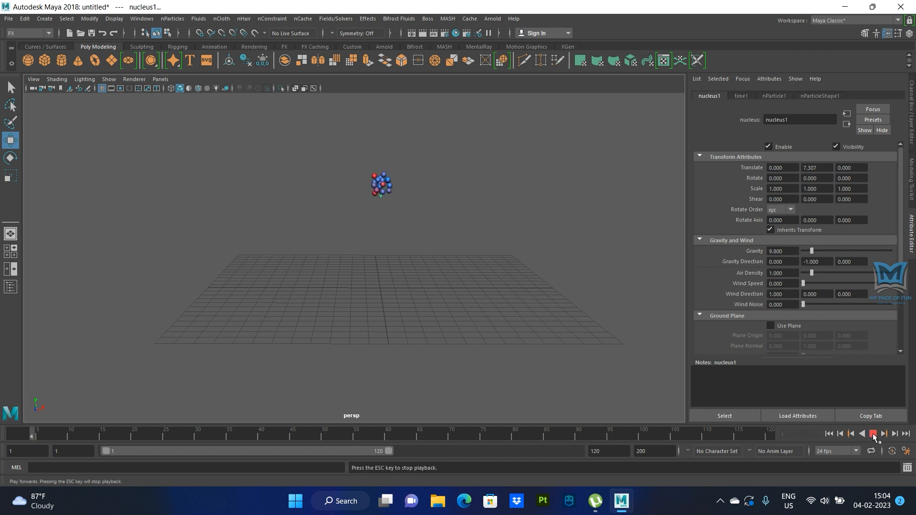
alt+drag(546, 352, 412, 338)
scroll(413, 336, up, 5)
alt+middle_drag(429, 312, 437, 364)
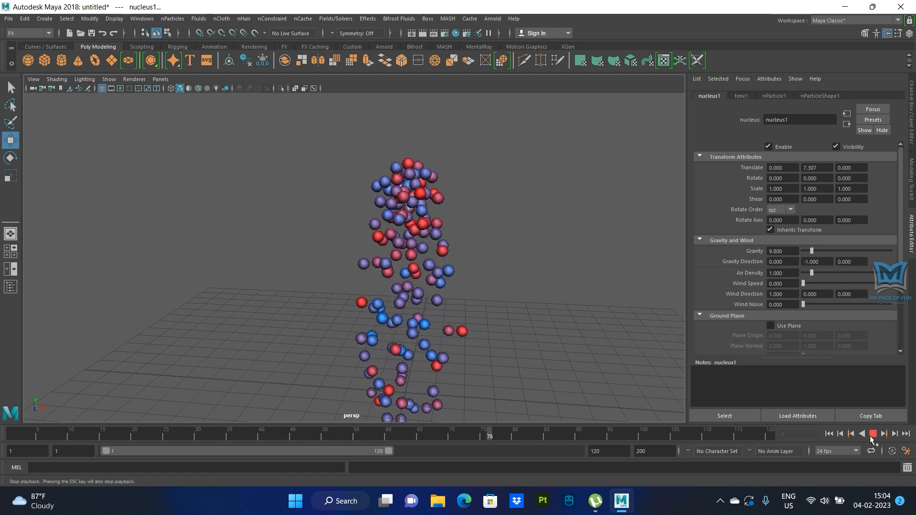
click(872, 435)
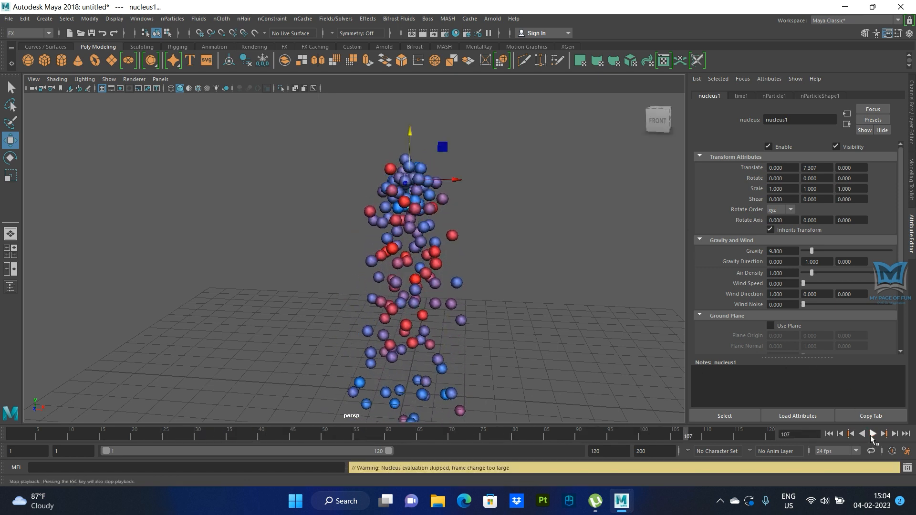
- Set the playback range to end at frame 500 and rewind to the first frame
double_click(608, 450)
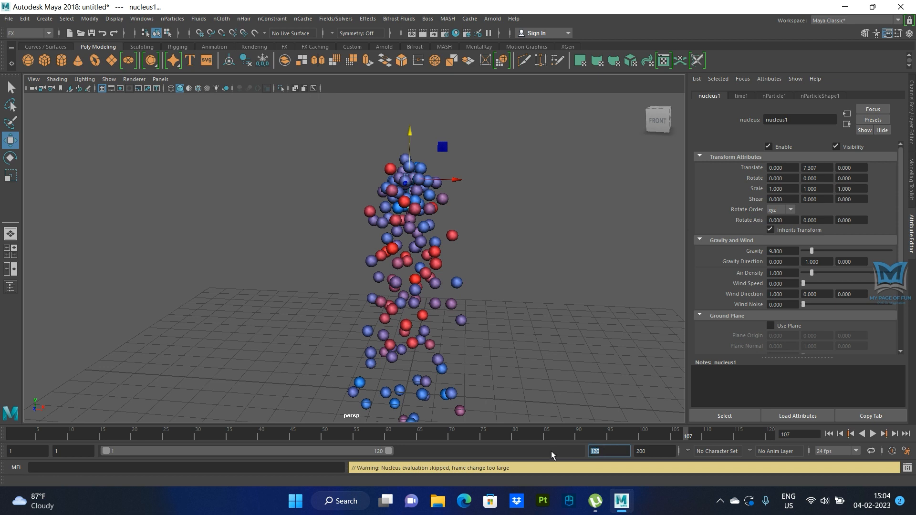
text(500)
key(Return)
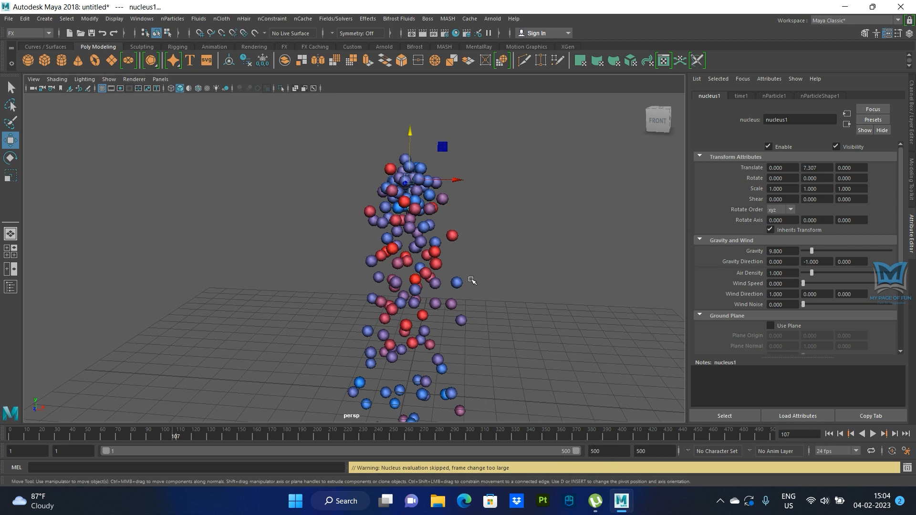
scroll(439, 240, down, 4)
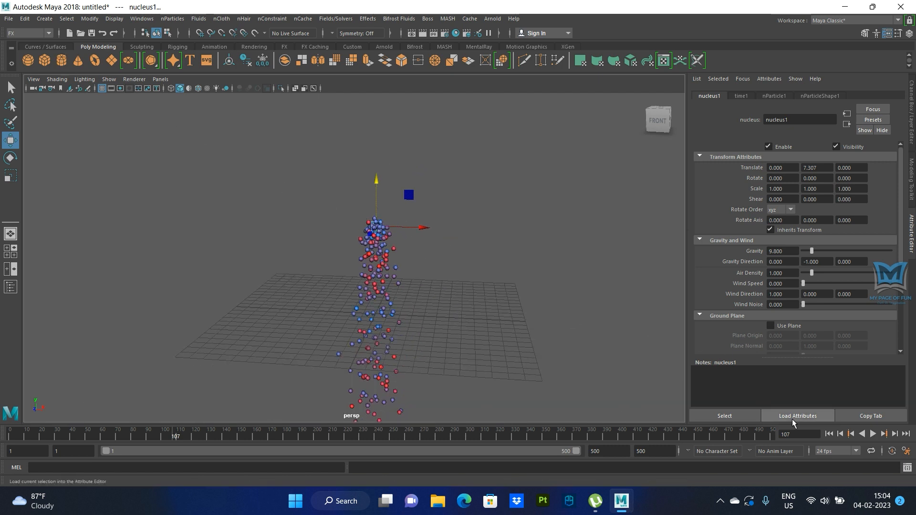
click(829, 434)
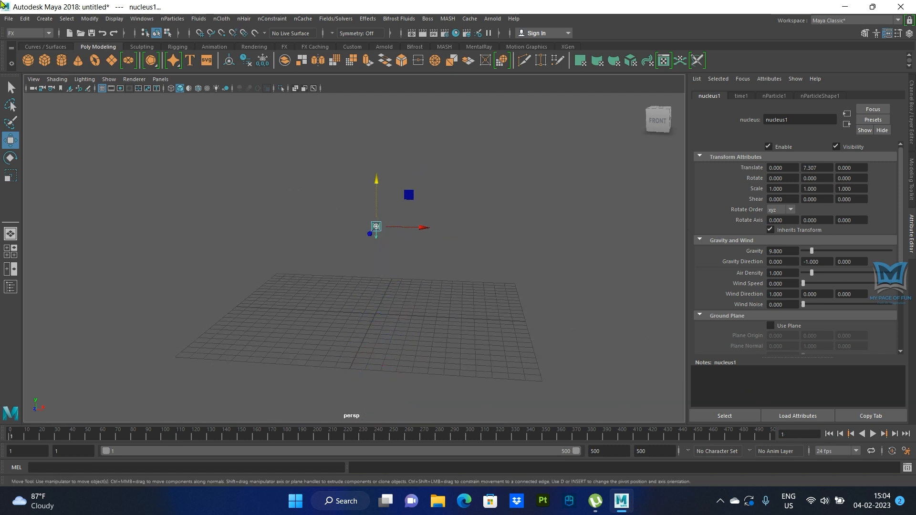
- Create a polygon cylinder beneath the emitter, scale it uniformly to about 1.88 and raise it so its base rests on the grid
click(61, 59)
scroll(399, 294, up, 3)
scroll(398, 295, up, 3)
alt+drag(398, 341, 405, 301)
key(r)
drag(407, 344, 443, 348)
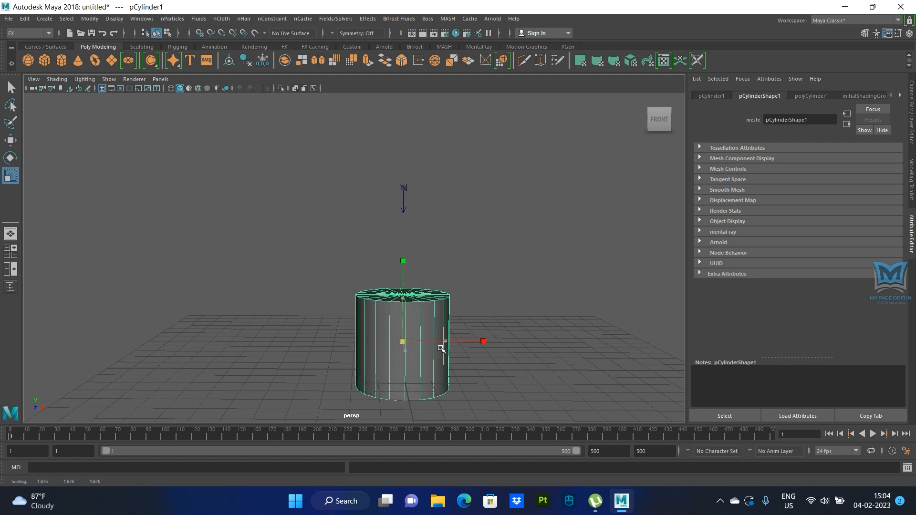
key(w)
drag(401, 297, 421, 339)
scroll(421, 339, up, 5)
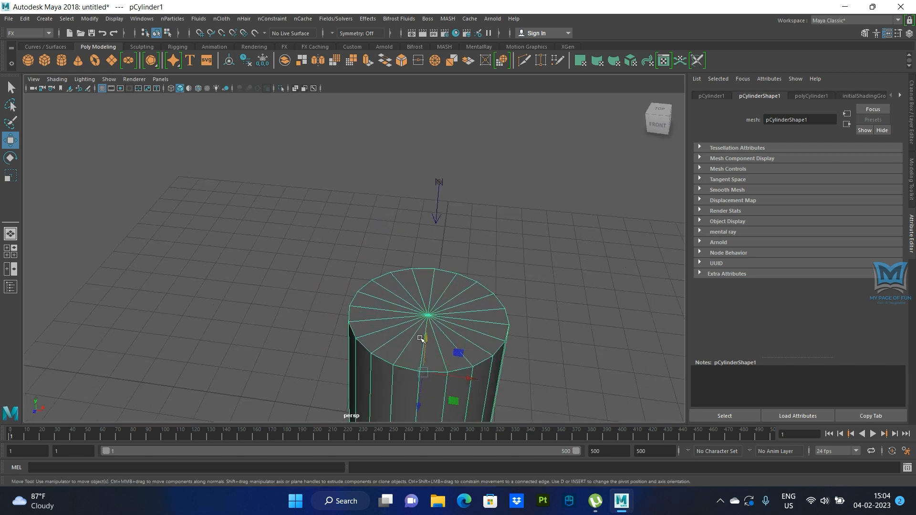
- Extrude the cylinder's top cap faces and scale them inward to about 0.933 to form a thin rim
right_drag(395, 313, 392, 222)
alt+drag(386, 339, 409, 322)
mouse_move(323, 239)
mouse_down()
mouse_move(454, 322)
mouse_move(529, 349)
mouse_up()
scroll(396, 381, down, 3)
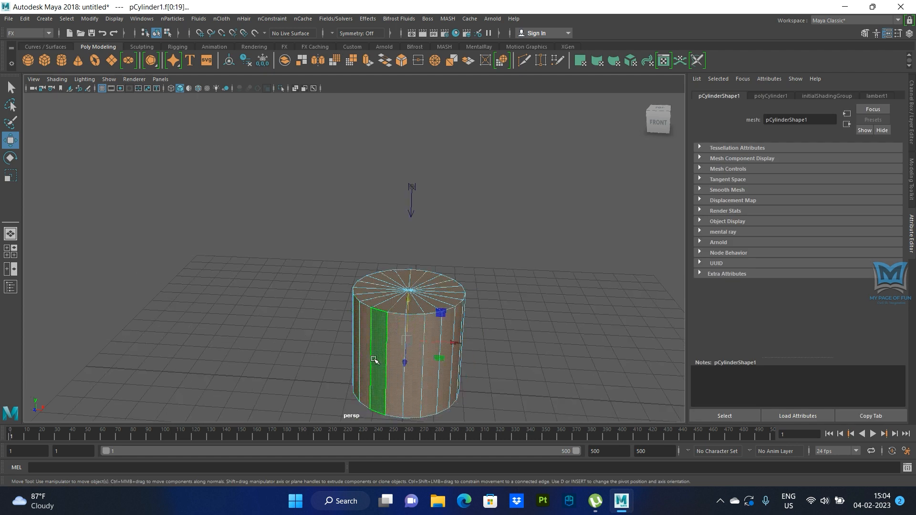
alt+drag(507, 382, 449, 382)
scroll(488, 376, up, 3)
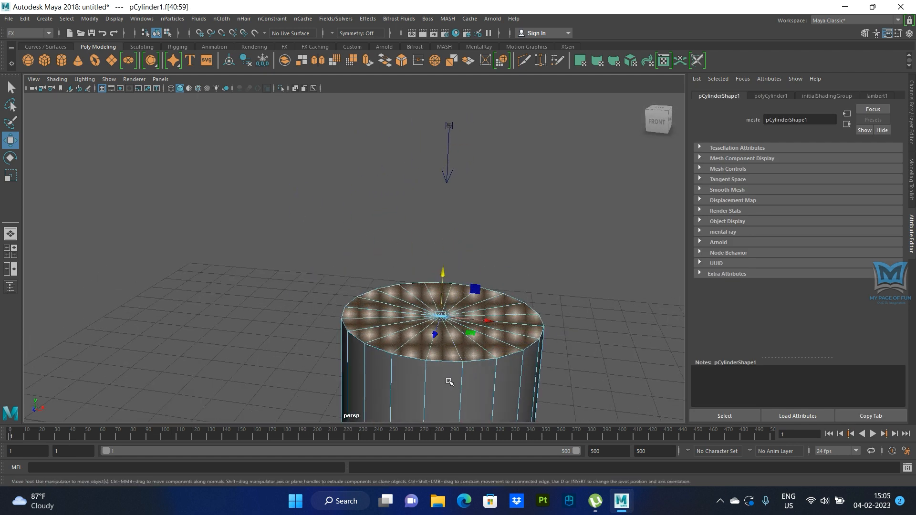
click(368, 60)
alt+drag(416, 184, 383, 280)
alt+middle_drag(384, 280, 379, 246)
click(494, 272)
click(381, 283)
drag(384, 318, 439, 268)
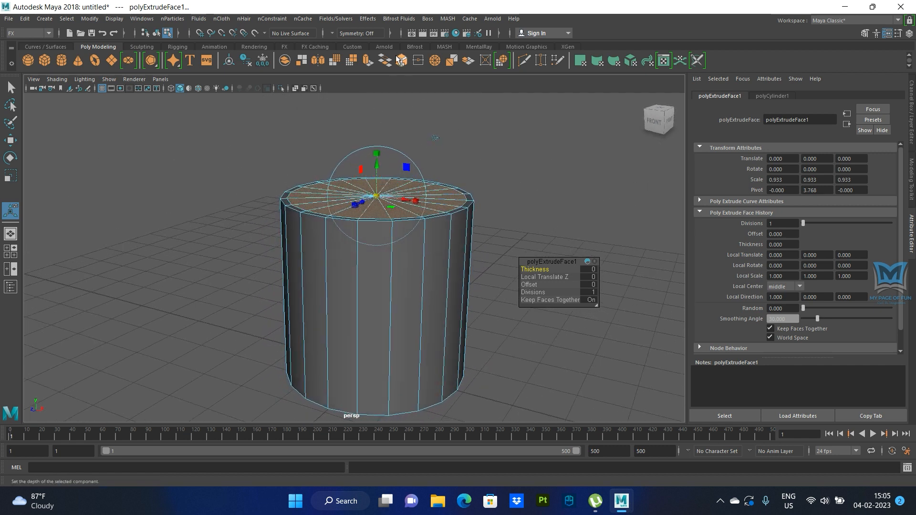
- Extrude the inner top faces again and push them down almost to the base in the wireframe front view, hollowing the cylinder
click(368, 60)
key(space)
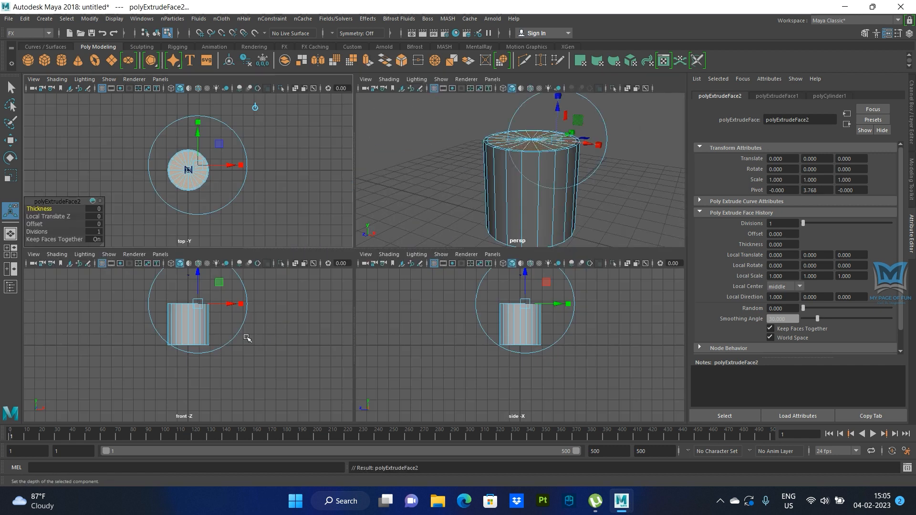
key(space)
key(4)
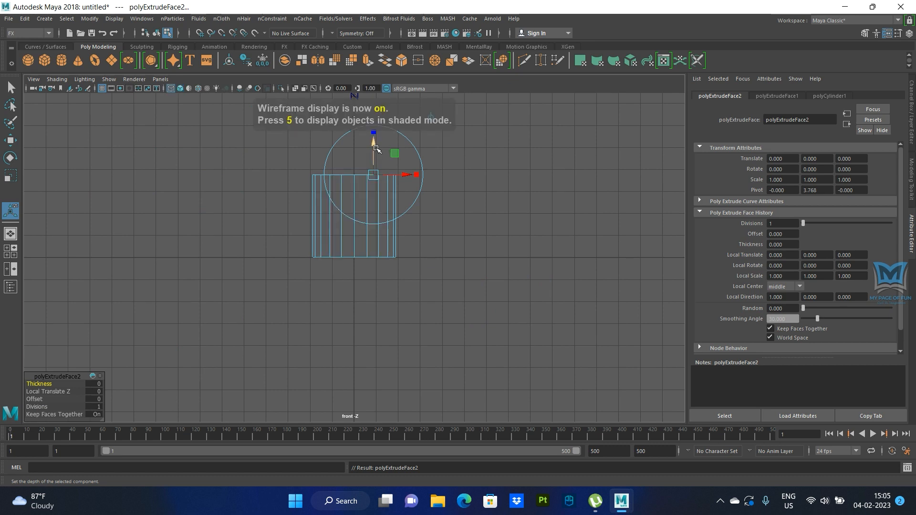
alt+middle_drag(462, 182, 469, 249)
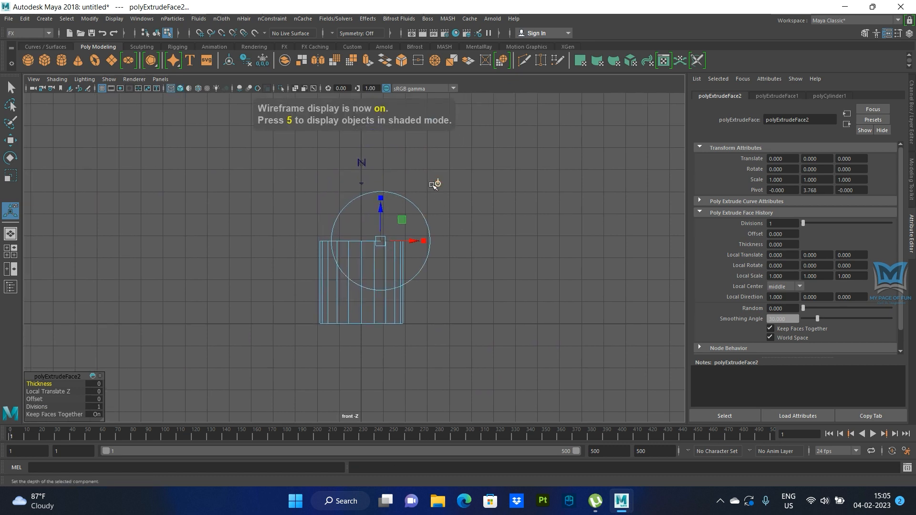
click(440, 183)
drag(362, 210, 362, 257)
alt+right_drag(365, 261, 491, 191)
drag(481, 189, 503, 282)
key(space)
key(space)
alt+drag(522, 234, 512, 266)
right_drag(434, 191, 435, 165)
- Insert supporting edge loops close to the inner and outer edges of the cup's rim
ctrl+right_drag(384, 197, 291, 222)
ctrl+right_click(341, 209)
scroll(319, 211, up, 3)
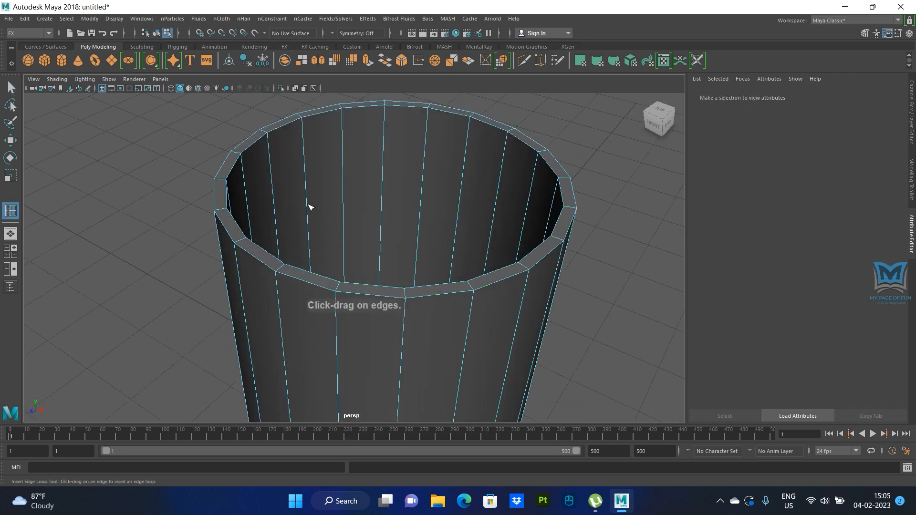
drag(268, 148, 267, 135)
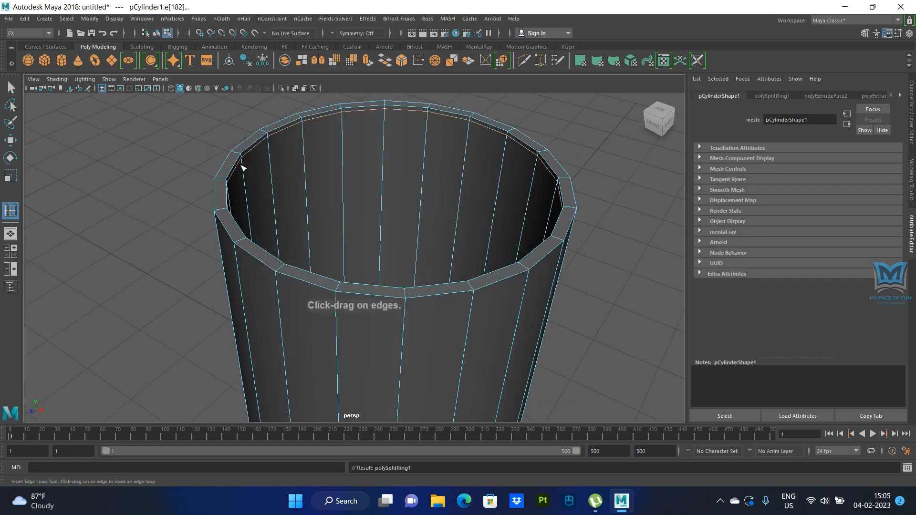
alt+drag(236, 174, 264, 167)
drag(264, 210, 254, 231)
click(230, 261)
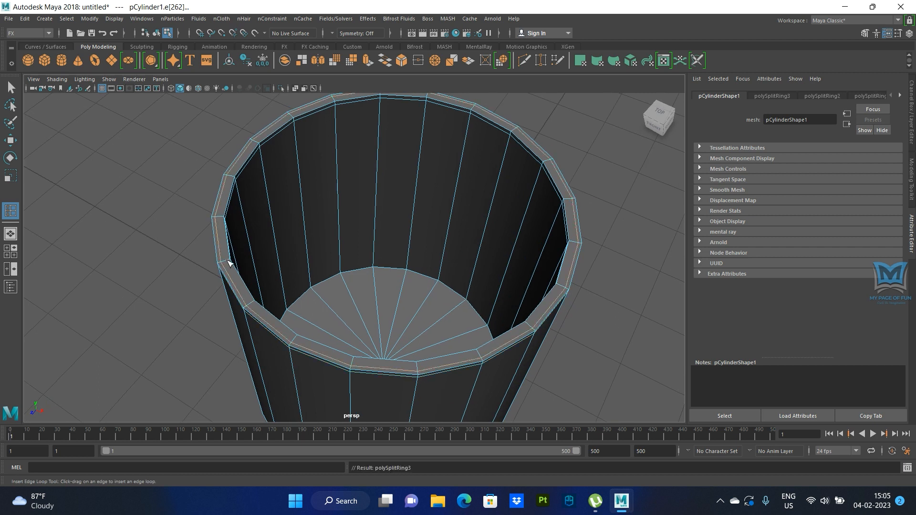
click(233, 269)
alt+drag(236, 271, 357, 322)
- Insert supporting edge loops around the cup's inner floor and outer base, and leave the edge loop tool
alt+drag(365, 300, 394, 276)
scroll(395, 276, up, 4)
alt+drag(299, 185, 326, 233)
scroll(325, 233, down, 6)
alt+drag(408, 270, 388, 190)
click(10, 88)
- Scale the cup's bottom vertices inward to about 0.66 to taper the body, and return to object mode
right_drag(388, 190, 388, 217)
right_drag(311, 192, 308, 193)
alt+drag(306, 295, 312, 268)
drag(251, 248, 436, 347)
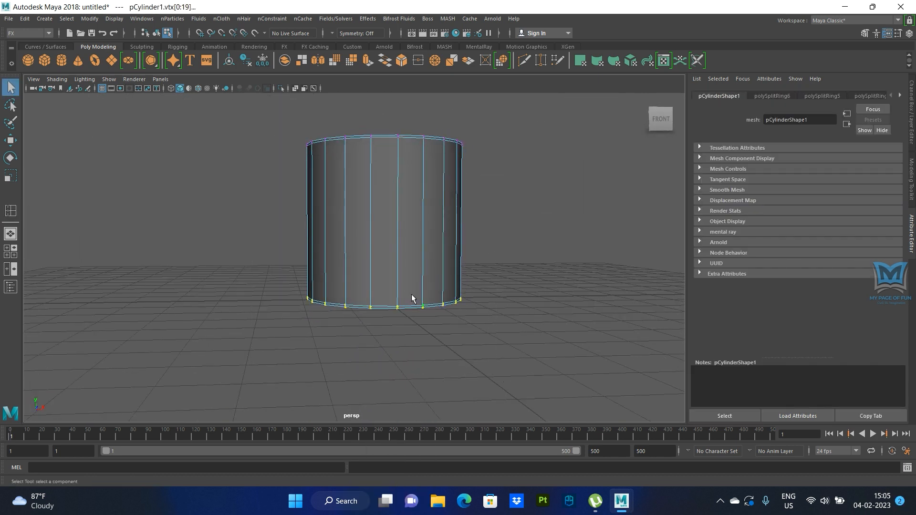
key(r)
drag(384, 294, 348, 302)
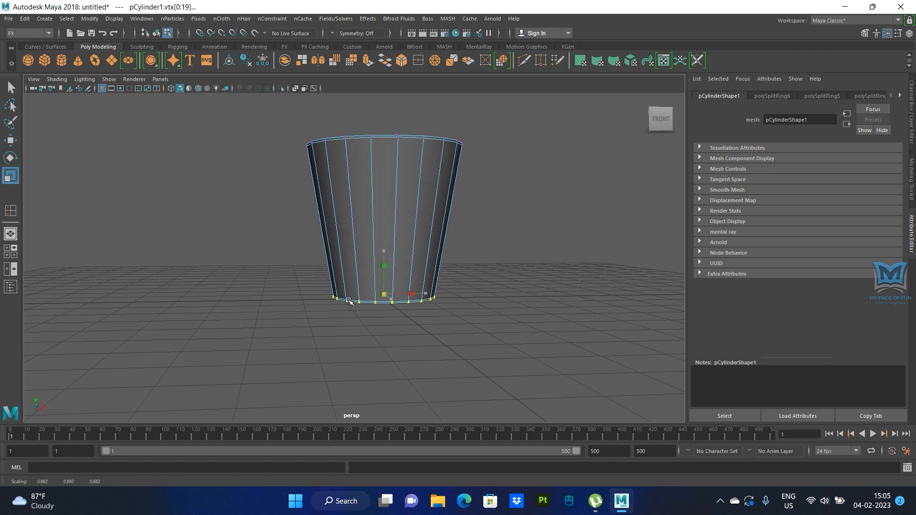
alt+drag(446, 311, 432, 267)
right_drag(431, 190, 474, 170)
alt+drag(450, 288, 419, 295)
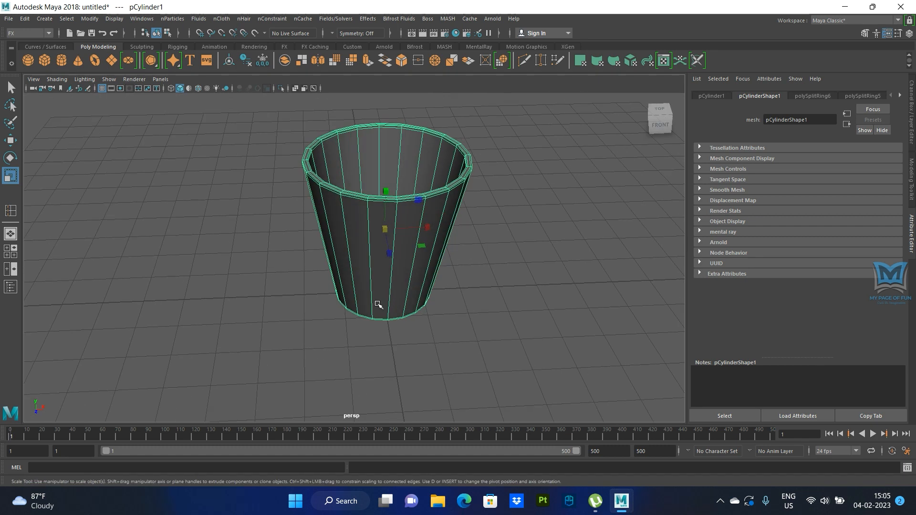
- Lower the cup in the front view to about 1.85 in Y so its base sits exactly on the grid line
key(space)
key(space)
alt+middle_drag(444, 315, 362, 327)
key(w)
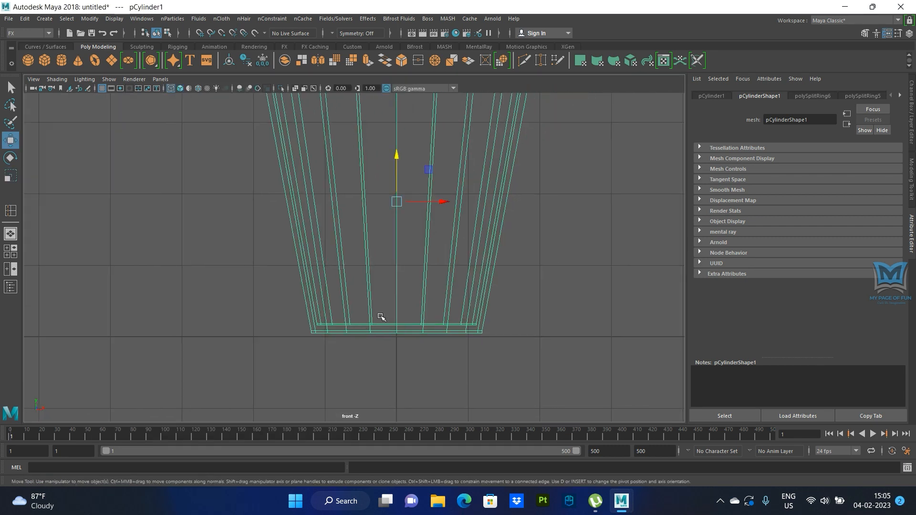
drag(397, 156, 396, 159)
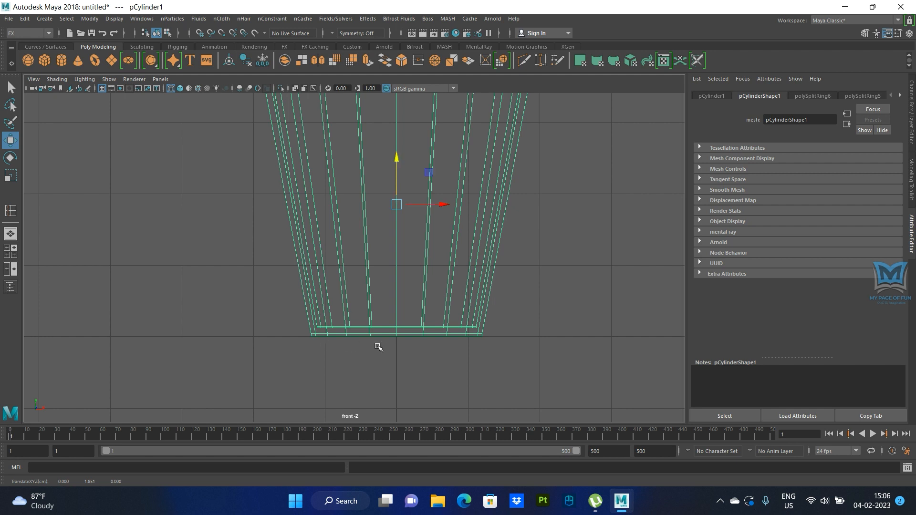
key(space)
key(space)
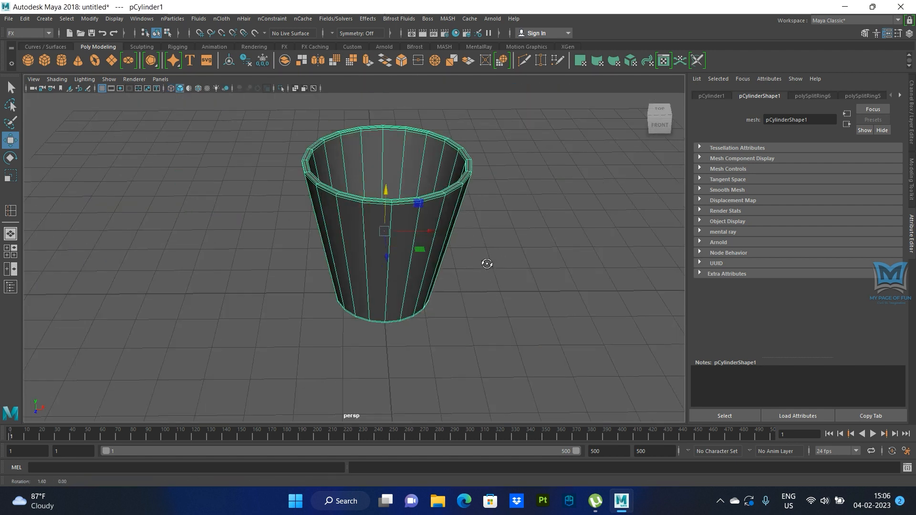
- Move the cup's pivot down to its base and across to the bottom outer edge on the positive X side
key(space)
key(space)
key(d)
drag(404, 150, 404, 308)
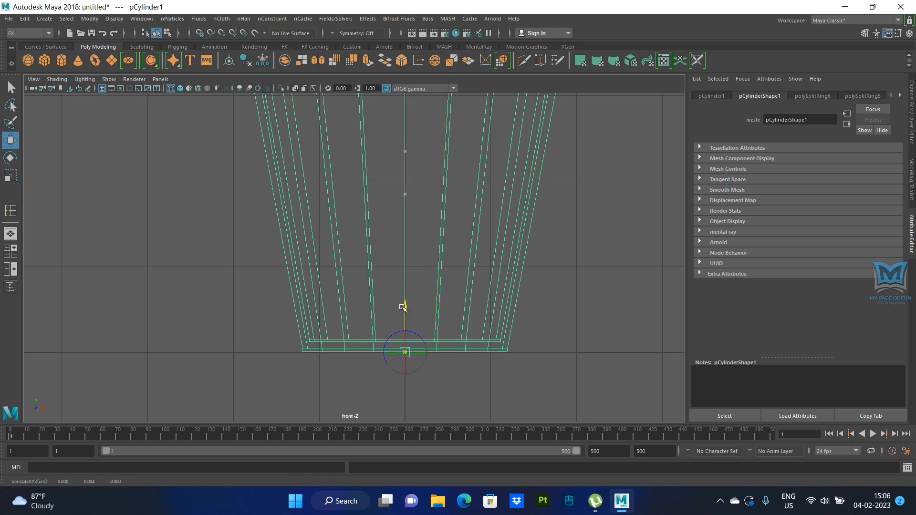
key(d)
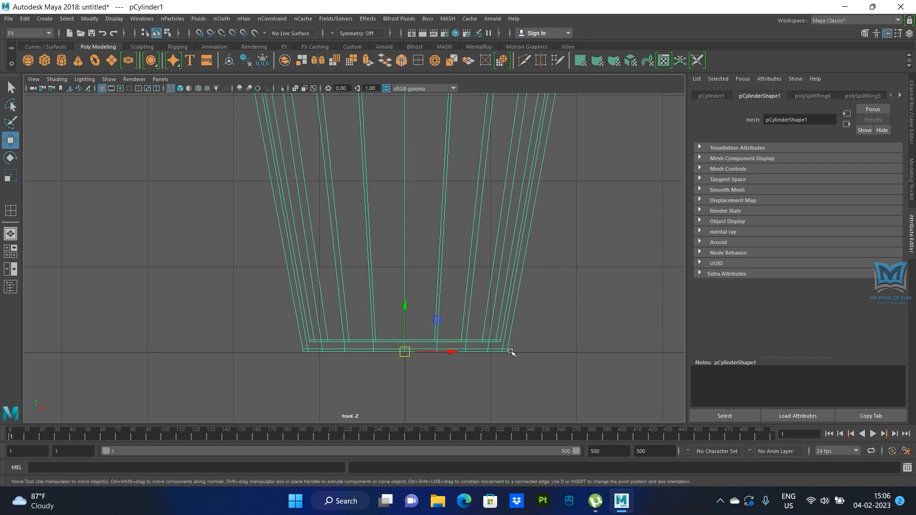
key(d)
drag(450, 353, 552, 356)
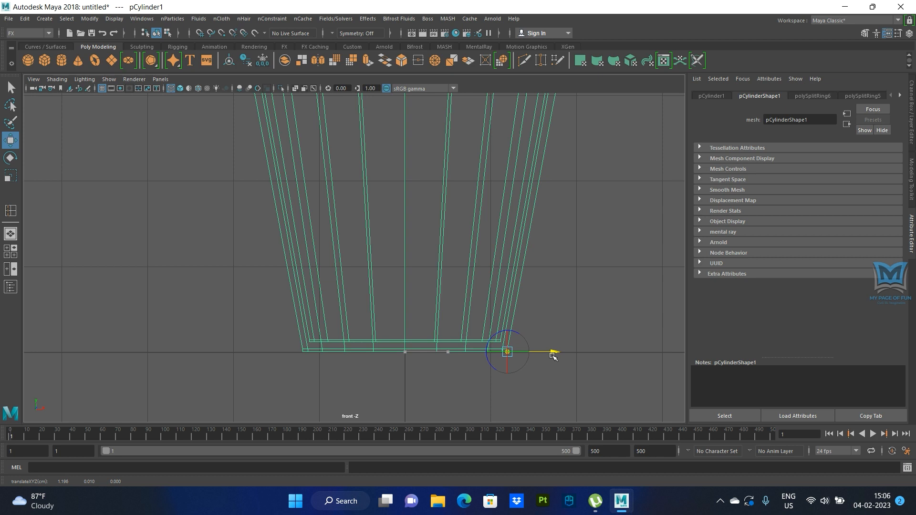
- Insert three roughly evenly spaced edge loops around the cup's outer wall, return to object mode and show the cup in smooth preview
key(d)
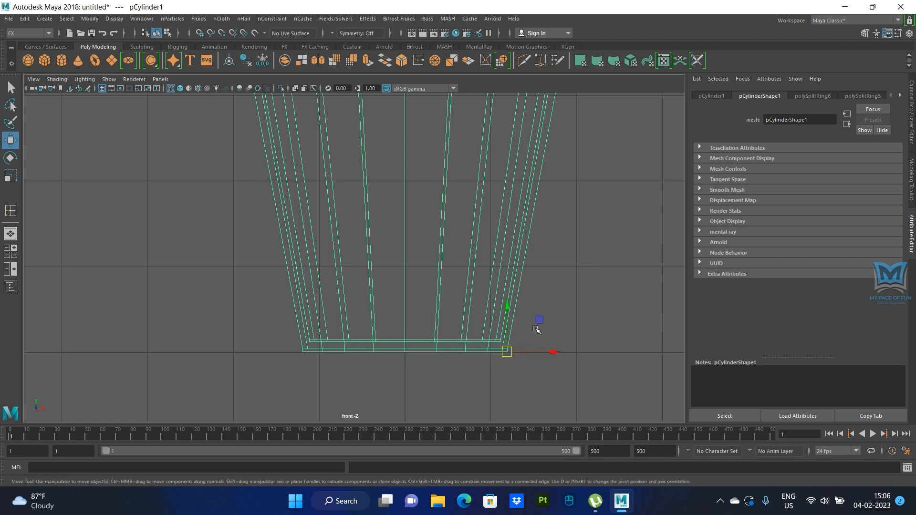
key(space)
key(space)
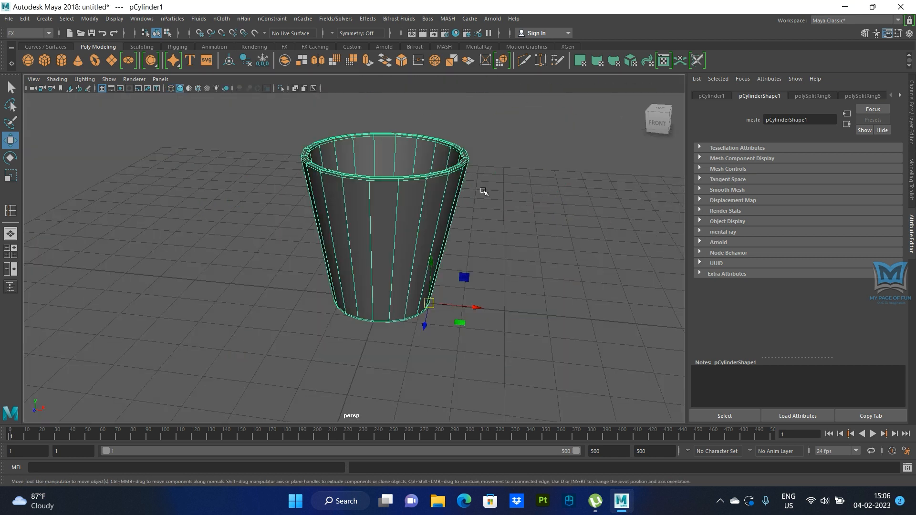
right_drag(399, 203, 321, 237)
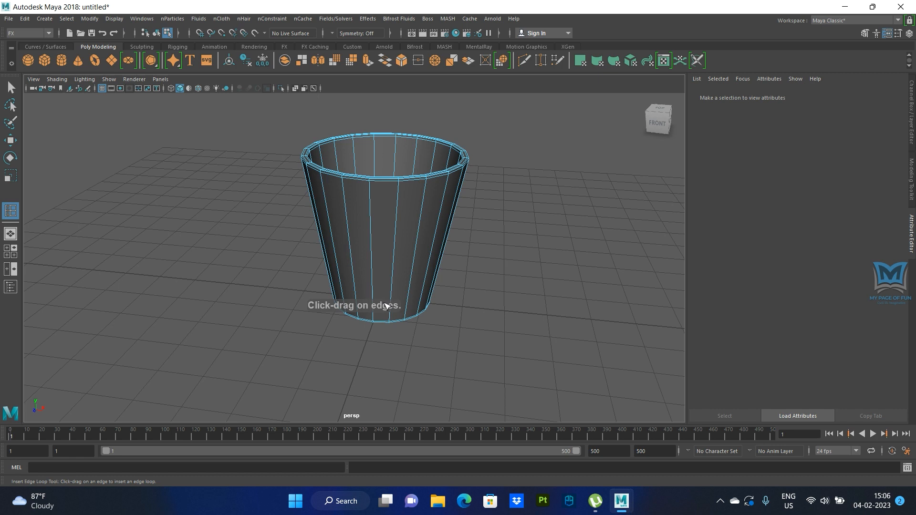
alt+drag(386, 306, 361, 282)
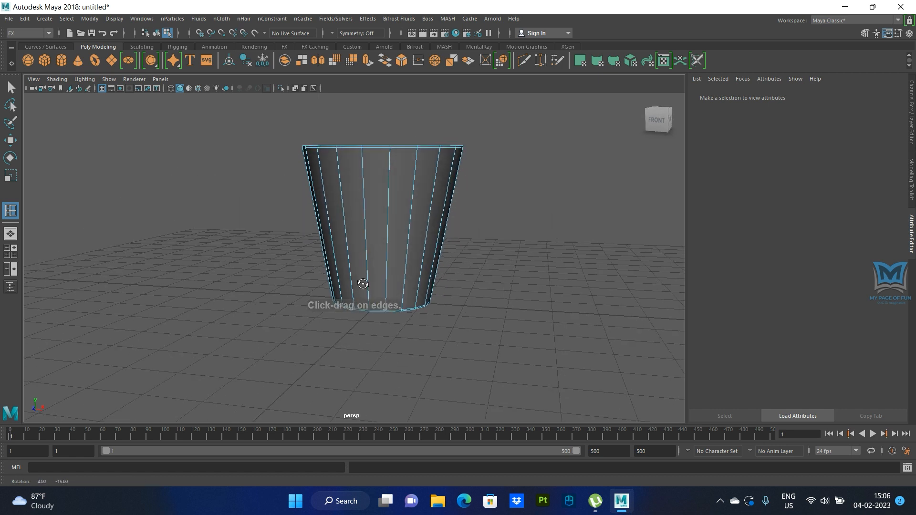
click(368, 227)
click(366, 183)
click(370, 270)
click(15, 92)
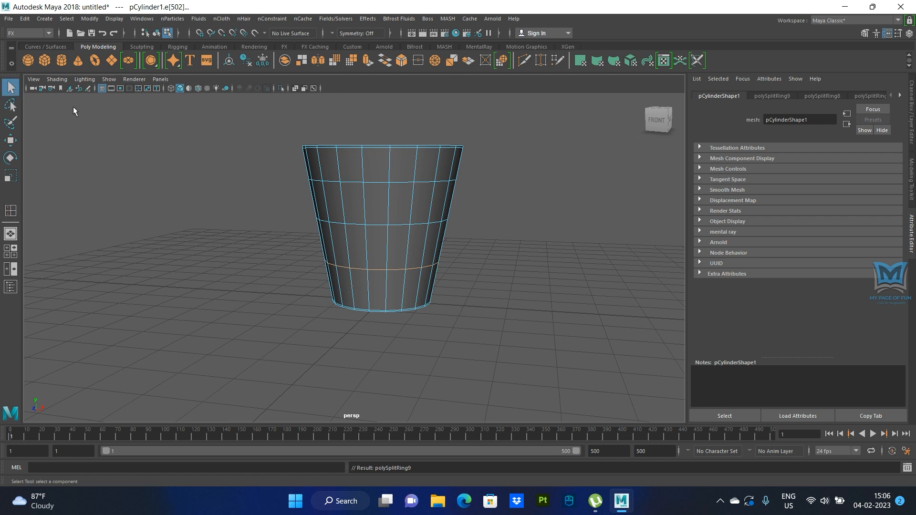
right_drag(373, 189, 419, 172)
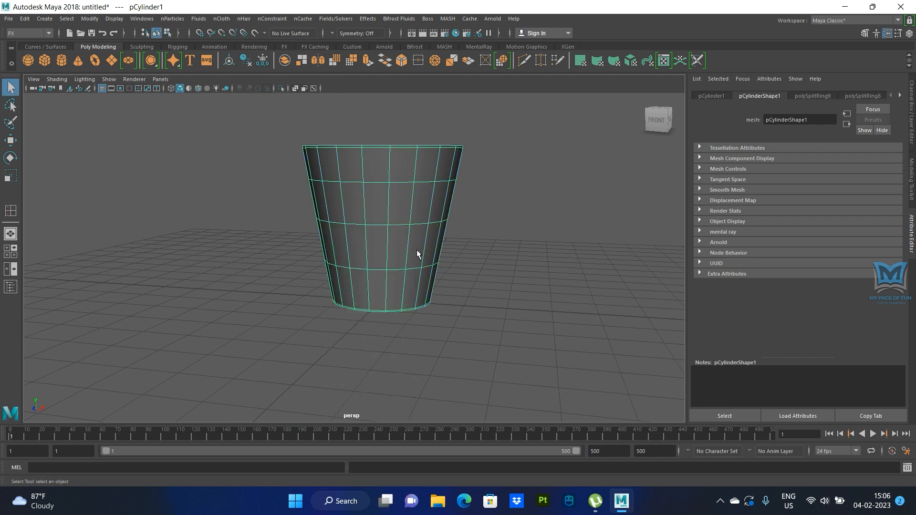
alt+drag(407, 339, 408, 341)
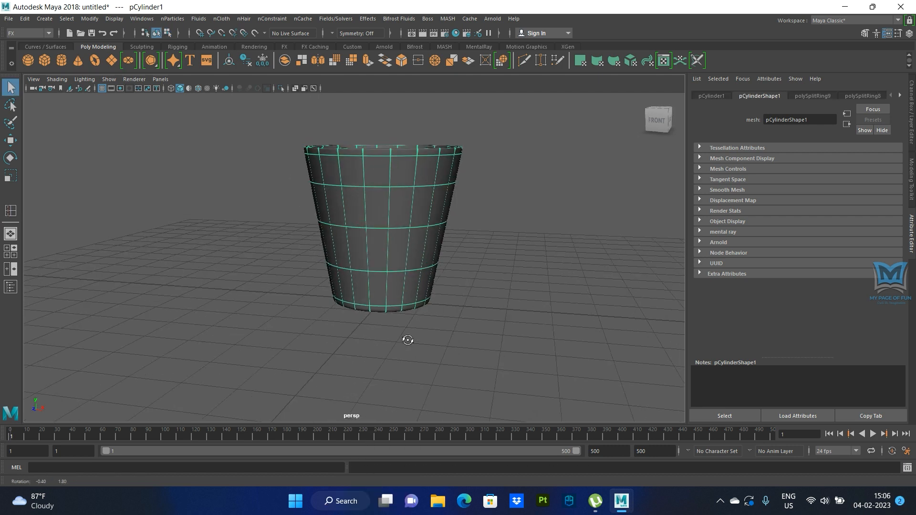
- Nudge the cup's pivot slightly inward along X in the front view to match the rounded bottom edge, and return to the perspective view
key(w)
alt+drag(472, 334, 439, 313)
key(space)
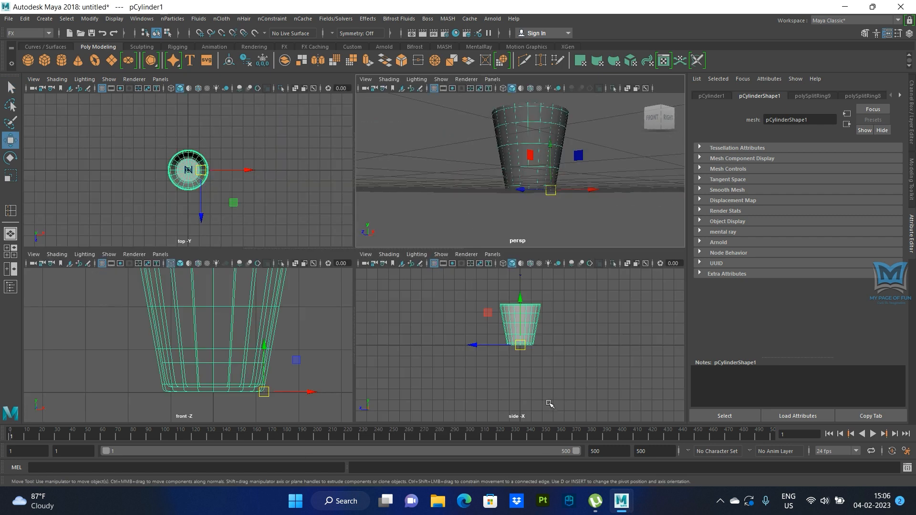
key(space)
scroll(448, 338, up, 3)
key(space)
key(space)
scroll(495, 366, up, 2)
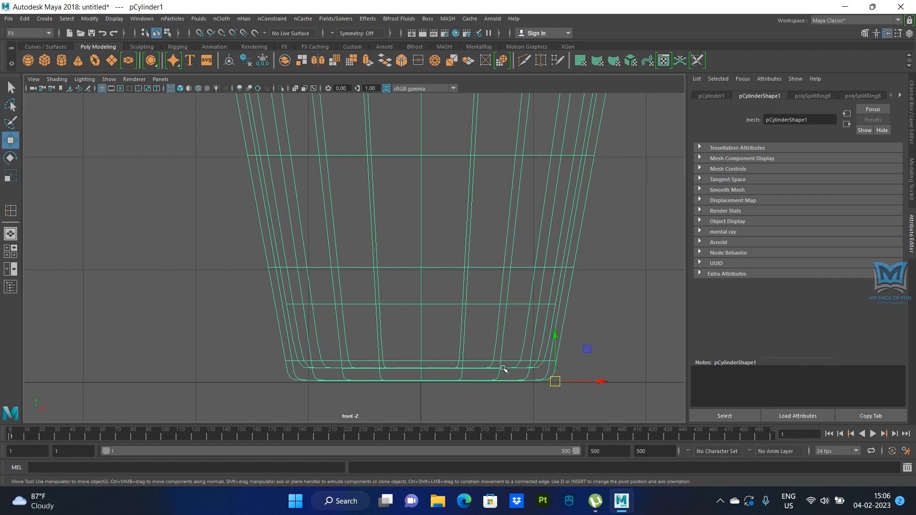
key(d)
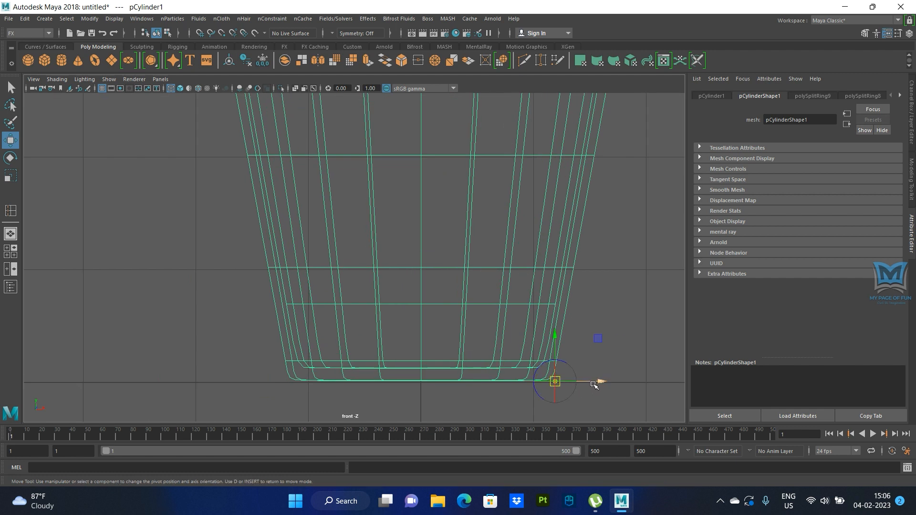
drag(601, 382, 597, 383)
key(d)
key(space)
key(space)
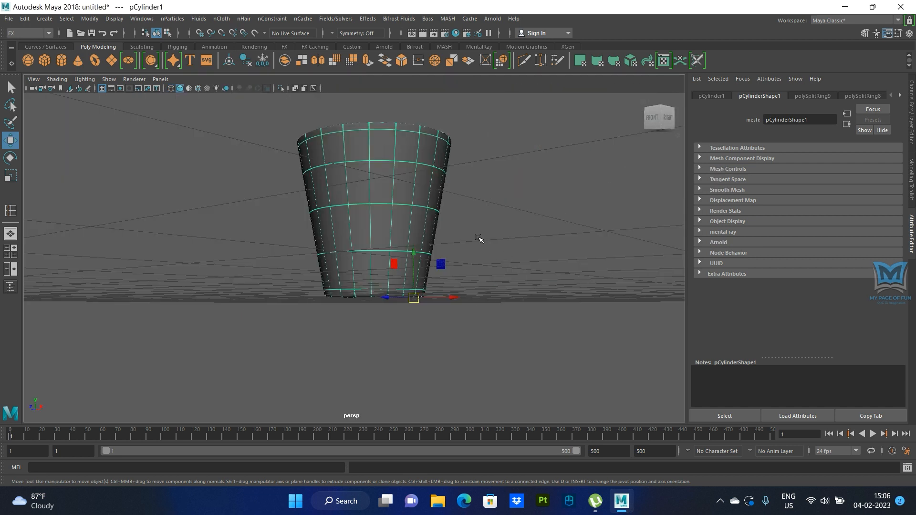
- Select the emitter together with the nucleus above the cup and lower them to about 6.258 in Y
alt+drag(464, 251, 446, 282)
scroll(470, 262, down, 5)
alt+middle_drag(470, 262, 451, 314)
alt+drag(443, 316, 458, 283)
click(381, 150)
drag(368, 96, 369, 111)
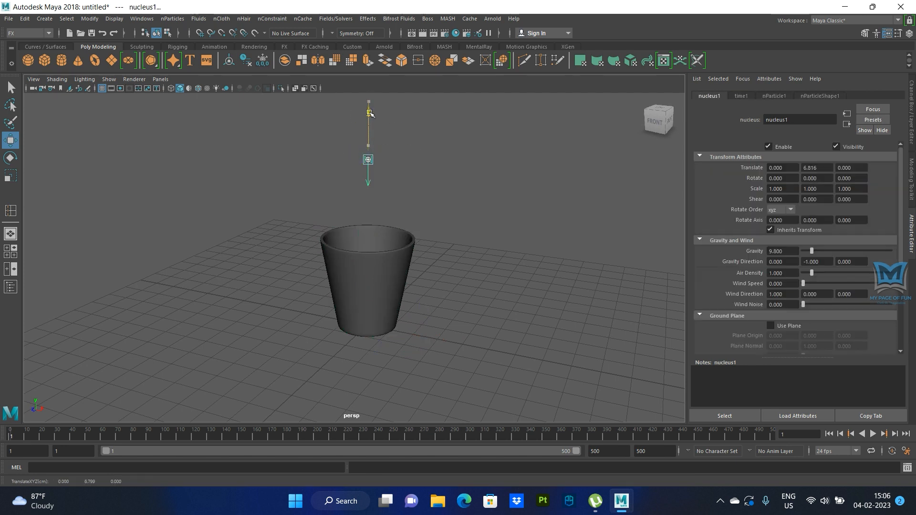
alt+drag(409, 233, 404, 213)
drag(374, 112, 375, 123)
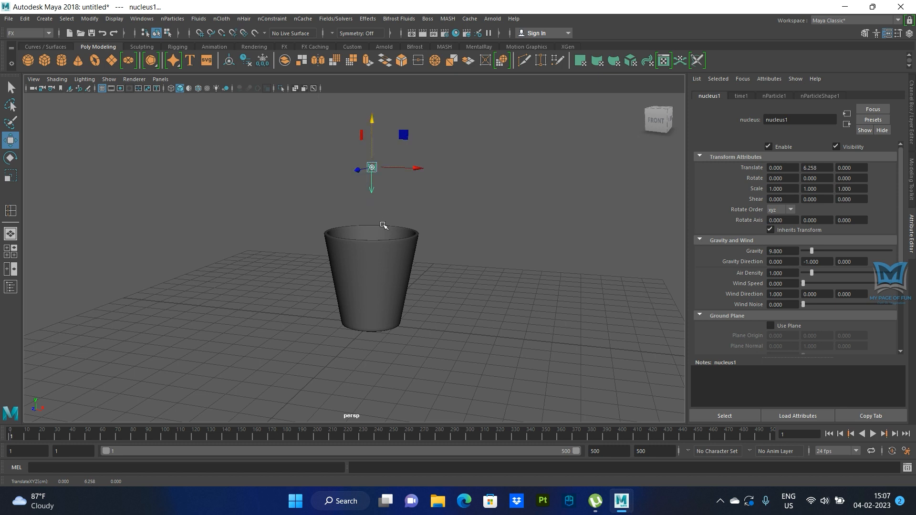
- Create a polygon plane under the cup and scale it up uniformly into a large floor
click(112, 62)
scroll(319, 291, down, 5)
scroll(320, 292, down, 4)
alt+drag(307, 327, 319, 336)
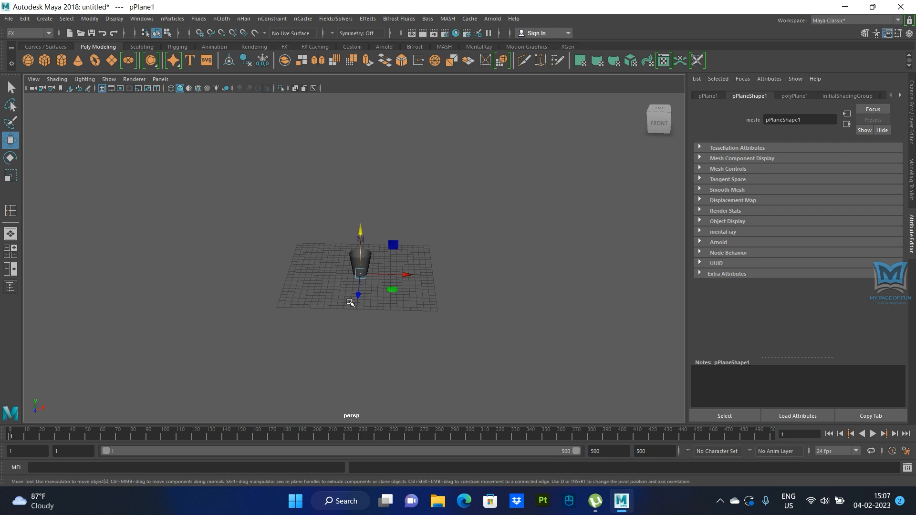
key(r)
drag(360, 273, 282, 250)
scroll(475, 320, up, 5)
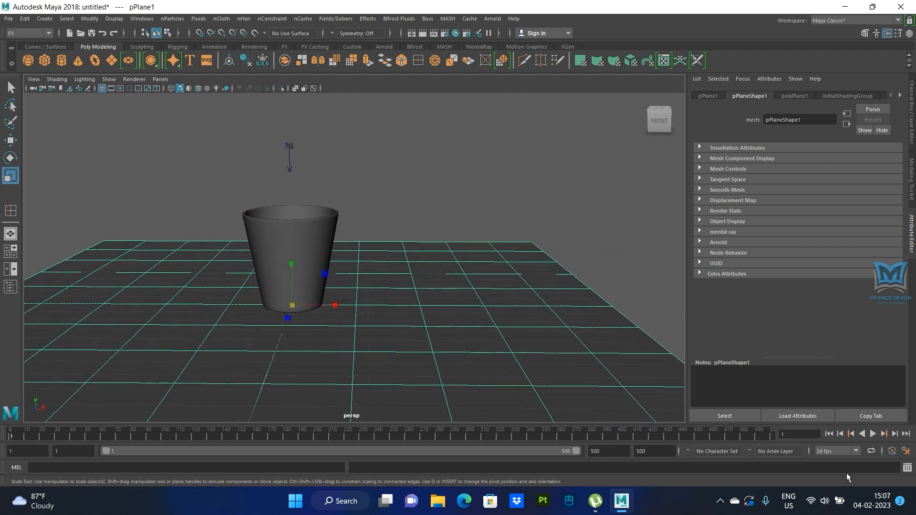
- Play the simulation to examine how the balls meet the cup, then rewind to the first frame and replay it
click(873, 434)
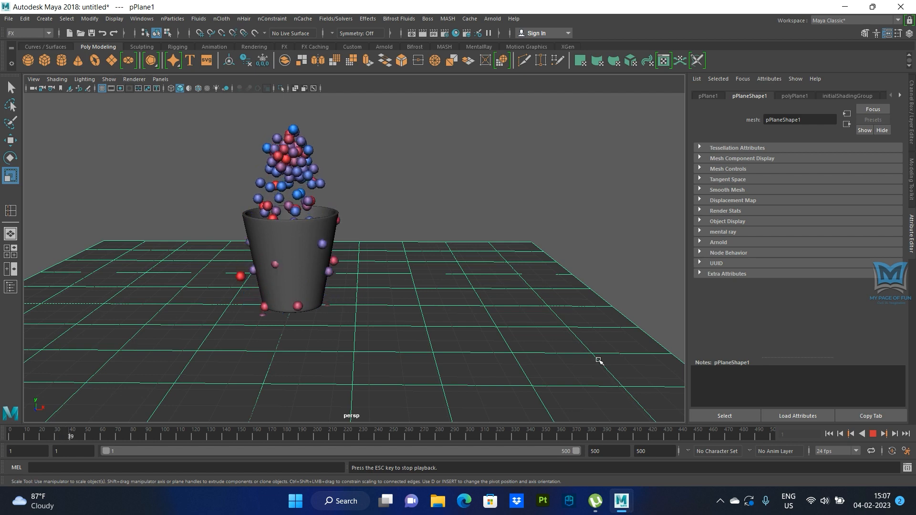
alt+drag(507, 364, 477, 372)
click(875, 436)
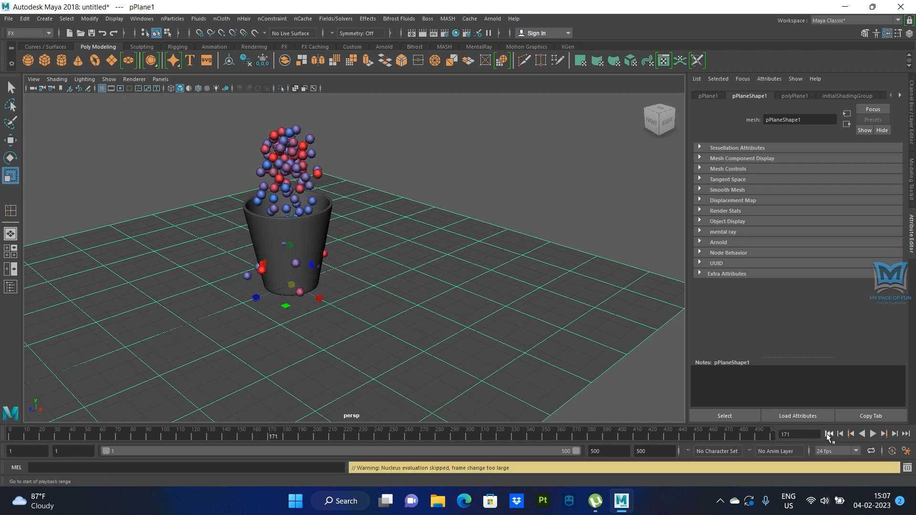
click(829, 433)
alt+drag(497, 356, 289, 187)
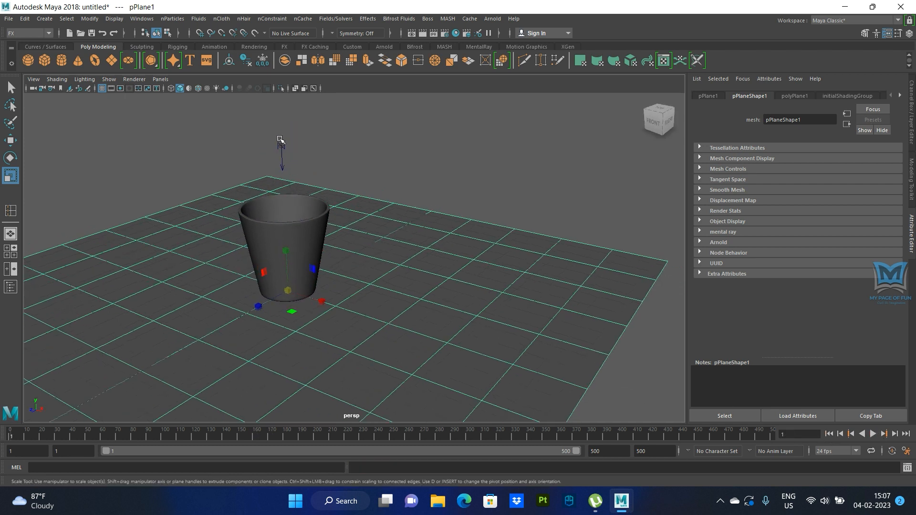
click(874, 434)
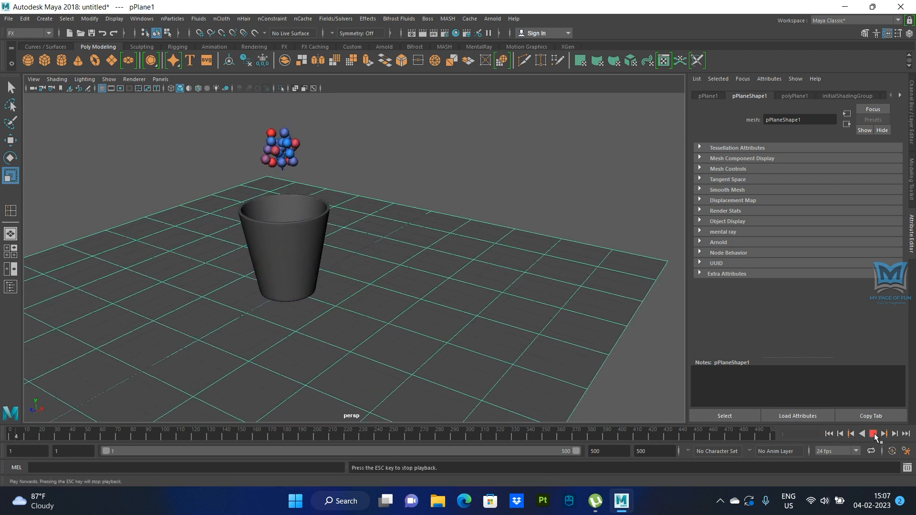
- Stop the playback and turn the cup into a passive collider for the nParticles
click(266, 225)
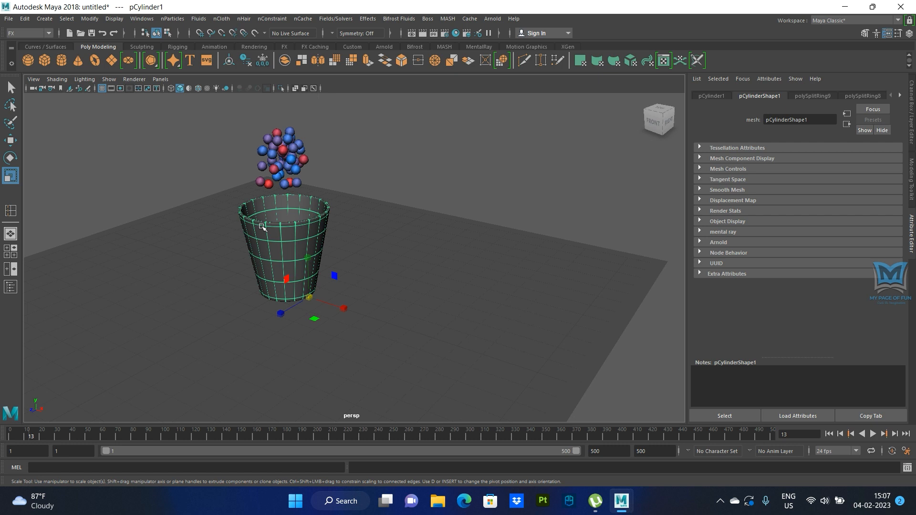
alt+drag(251, 301, 256, 302)
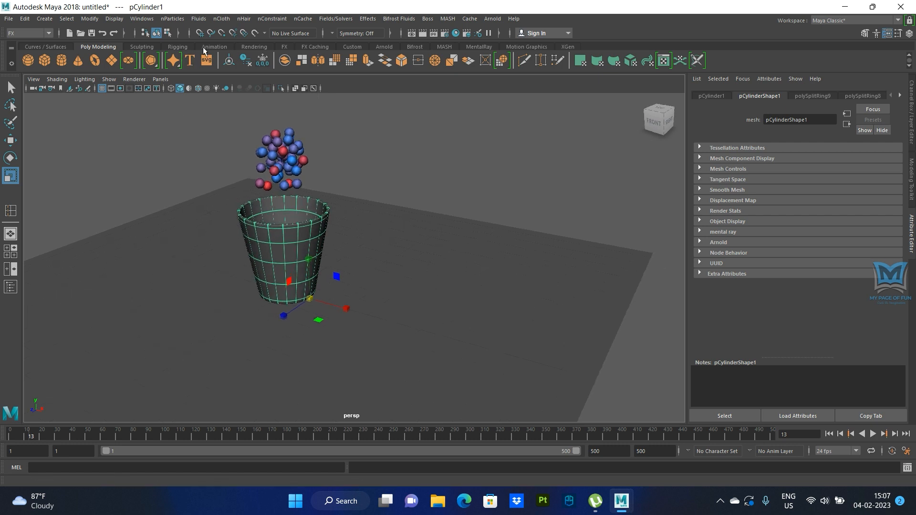
click(222, 18)
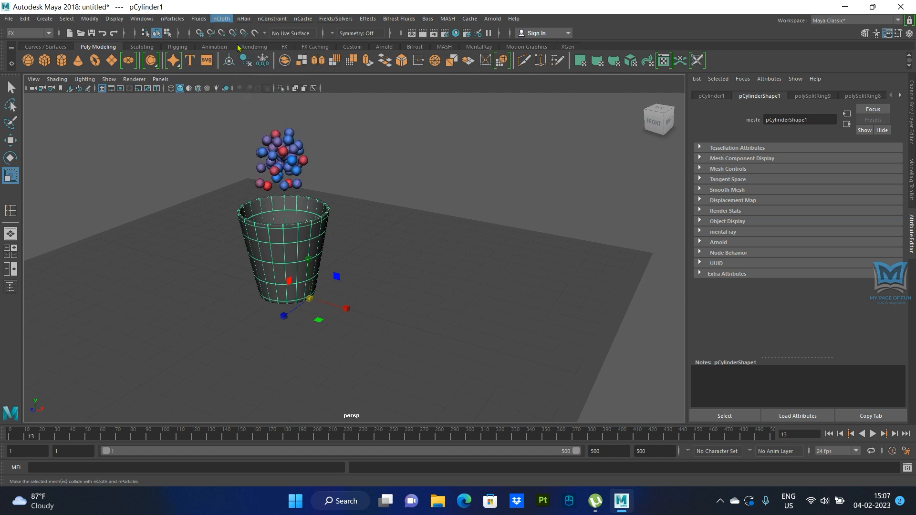
click(237, 44)
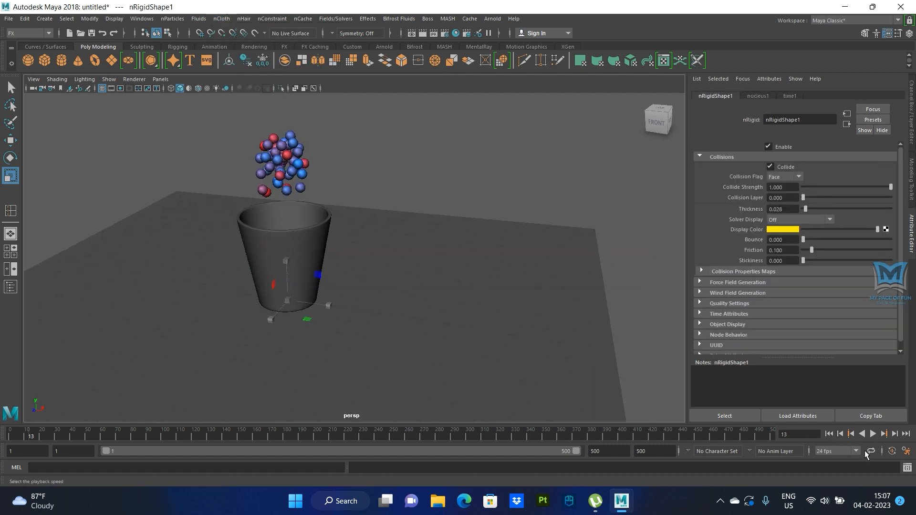
- Play the simulation from the first frame to check the balls' collisions with the cup and floor, then stop and rewind
click(829, 434)
click(873, 434)
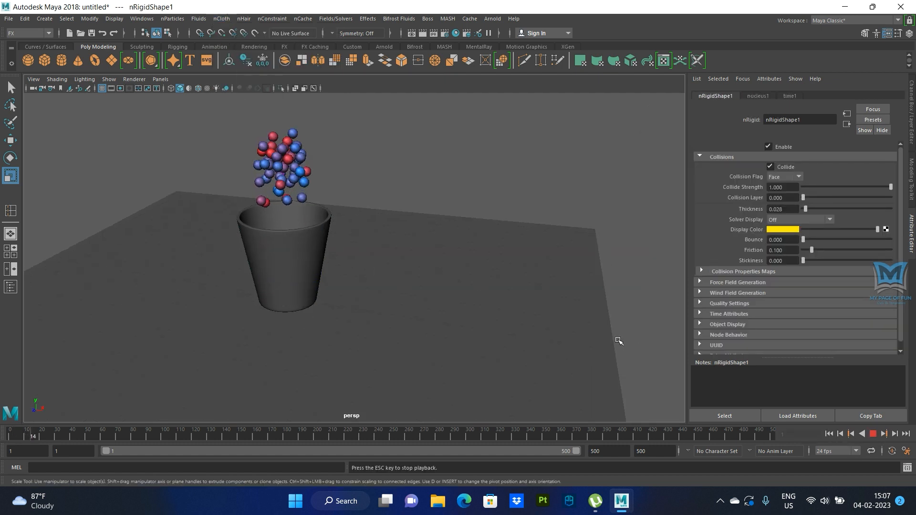
alt+drag(583, 339, 497, 334)
scroll(497, 333, up, 5)
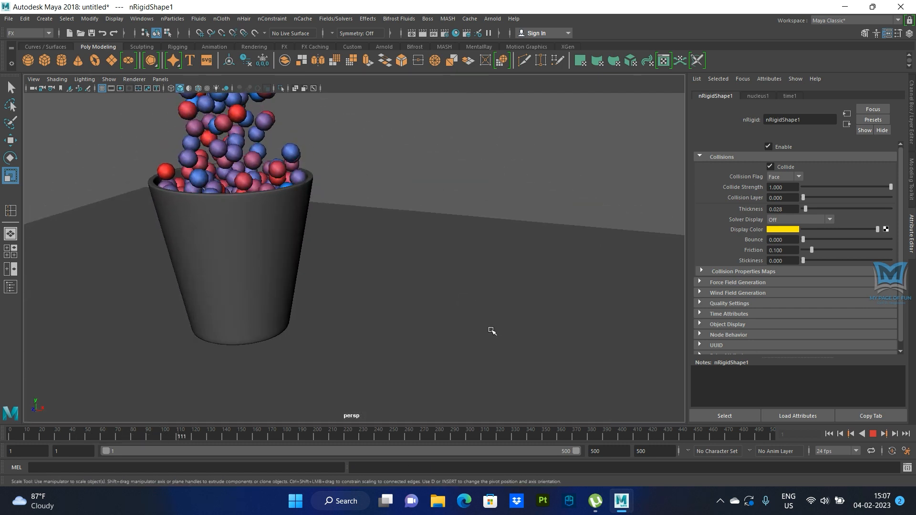
scroll(487, 331, down, 5)
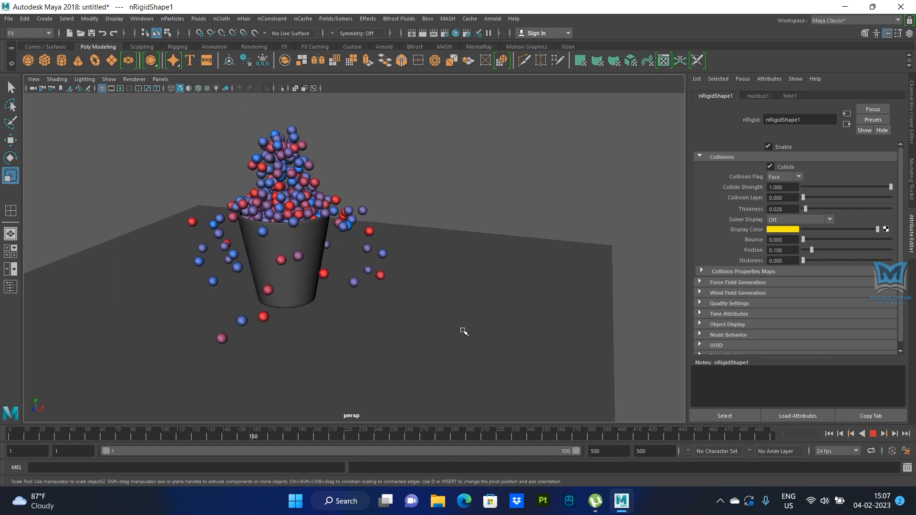
scroll(435, 327, down, 4)
alt+drag(436, 328, 389, 229)
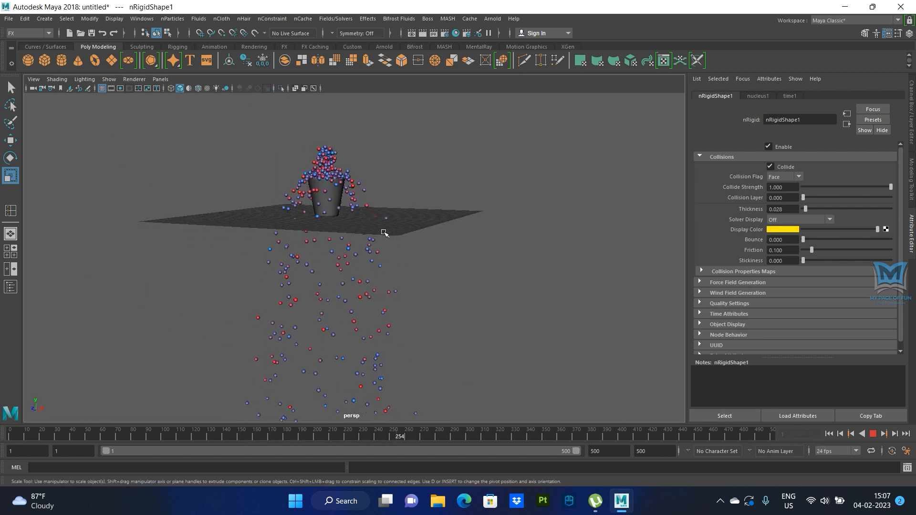
click(873, 434)
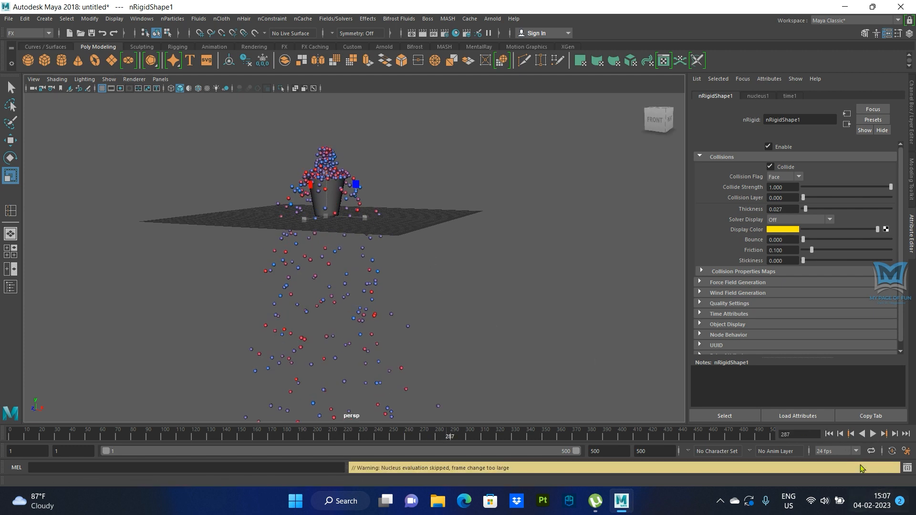
click(829, 433)
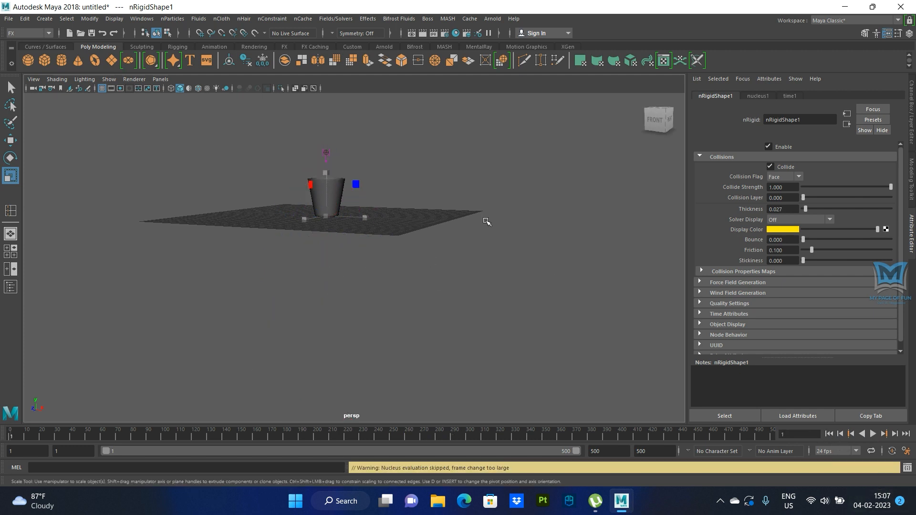
- Run the simulation to about frame 15 and turn the floor plane into a passive collider
alt+drag(485, 219, 483, 257)
scroll(484, 256, up, 7)
alt+middle_drag(494, 260, 451, 338)
alt+drag(451, 338, 450, 314)
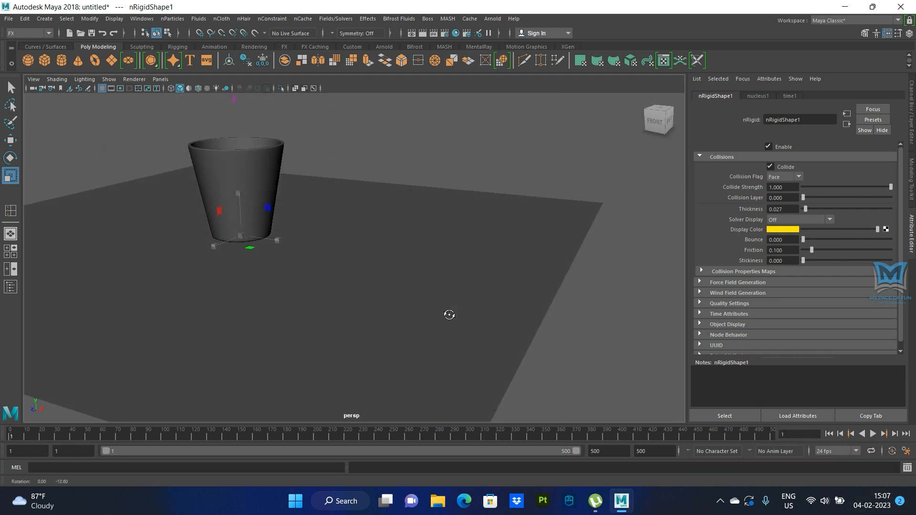
click(873, 434)
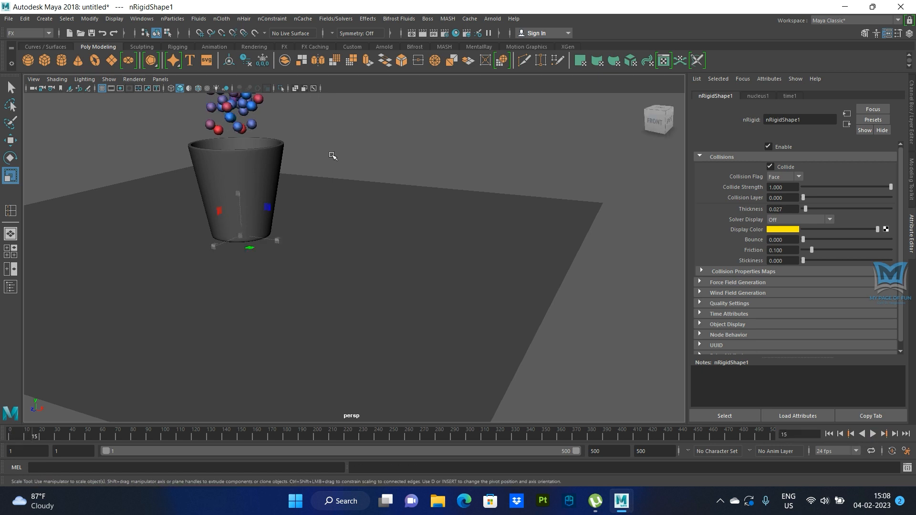
click(465, 226)
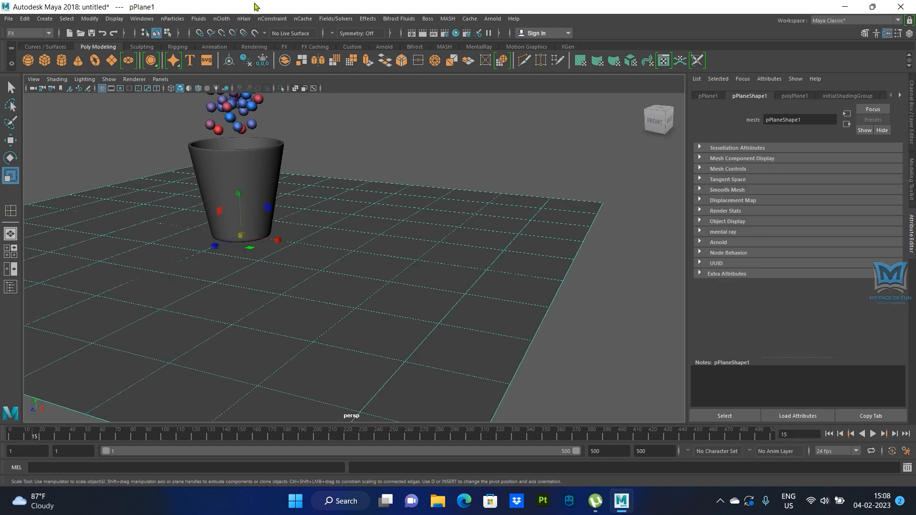
click(223, 20)
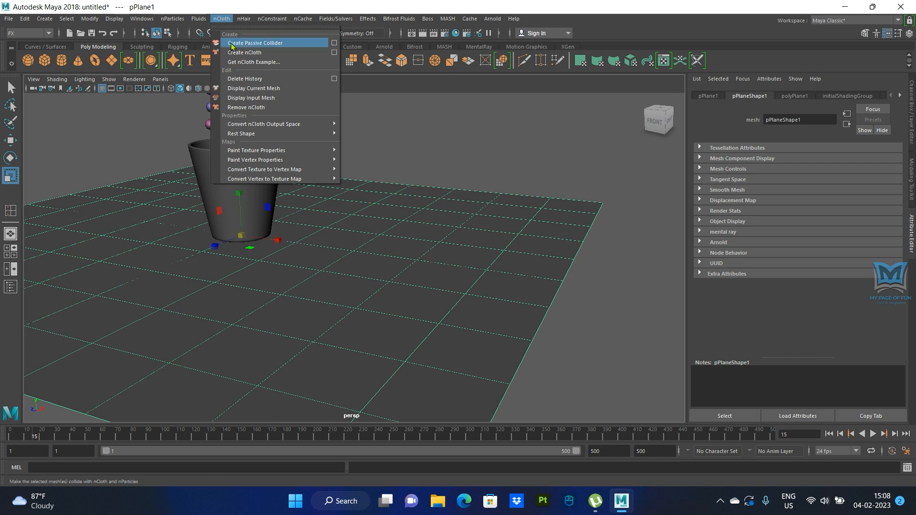
click(231, 44)
- Play the simulation to check the balls' collisions with the cup and floor plane, then stop and rewind to the first frame
scroll(495, 231, down, 5)
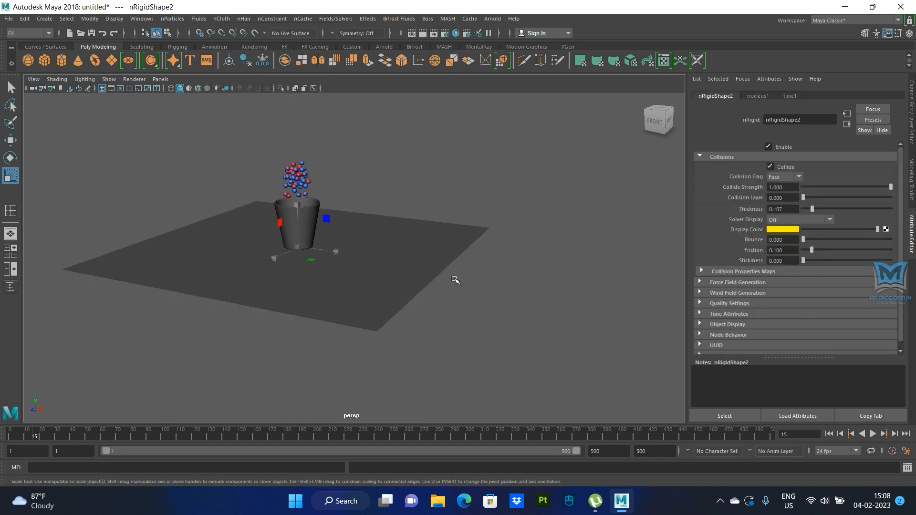
click(873, 434)
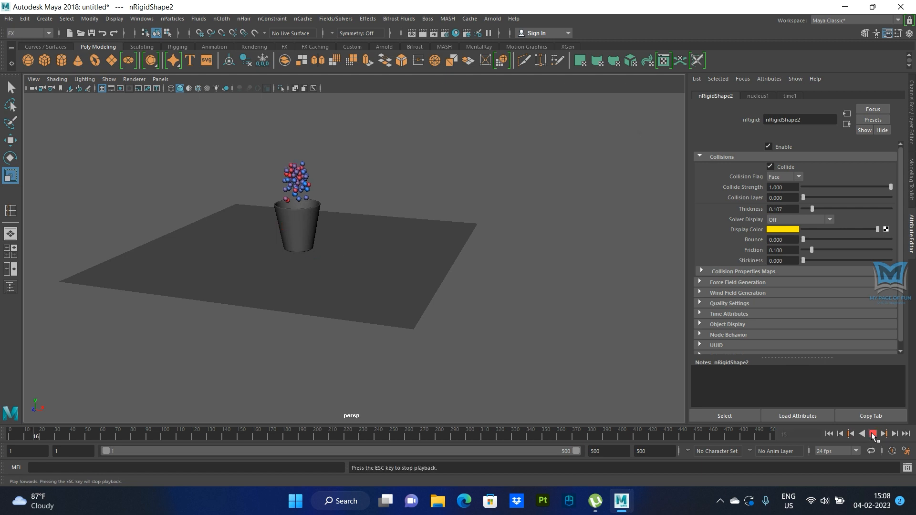
scroll(434, 305, up, 4)
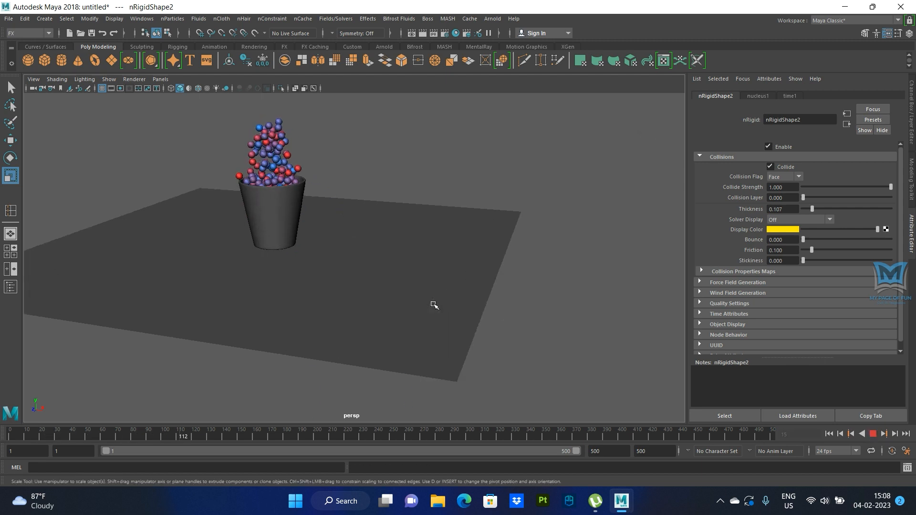
alt+drag(440, 317, 448, 331)
click(873, 435)
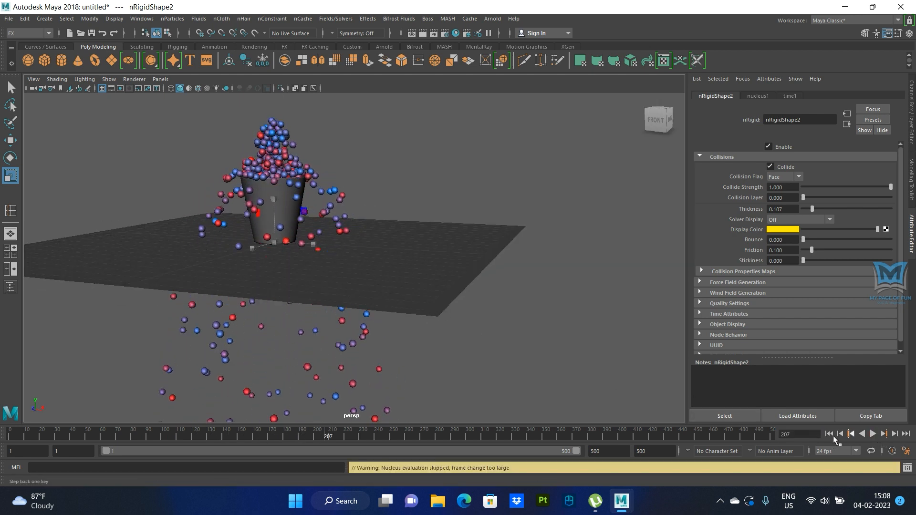
click(829, 434)
alt+drag(399, 302, 389, 301)
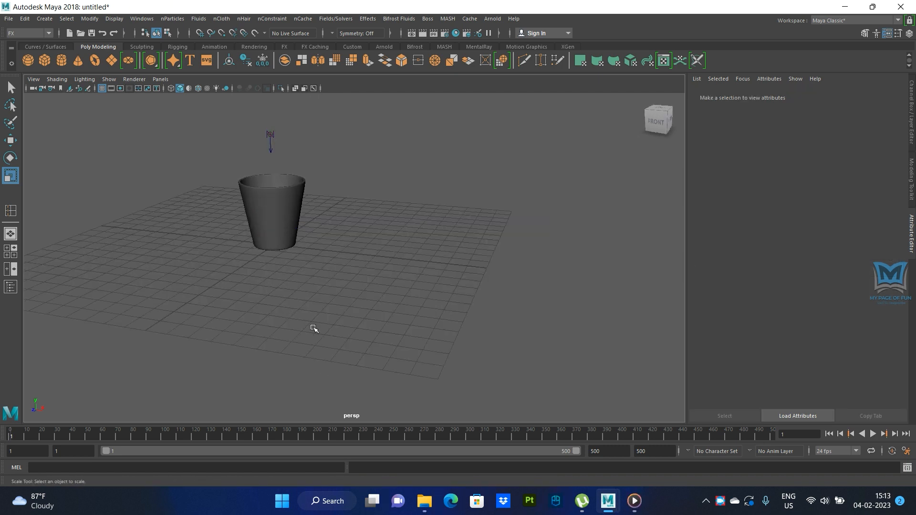
- Create a polygon cube under the cup and scale it up to about 24 units wide and deep, covering the grid
alt+drag(289, 332, 422, 279)
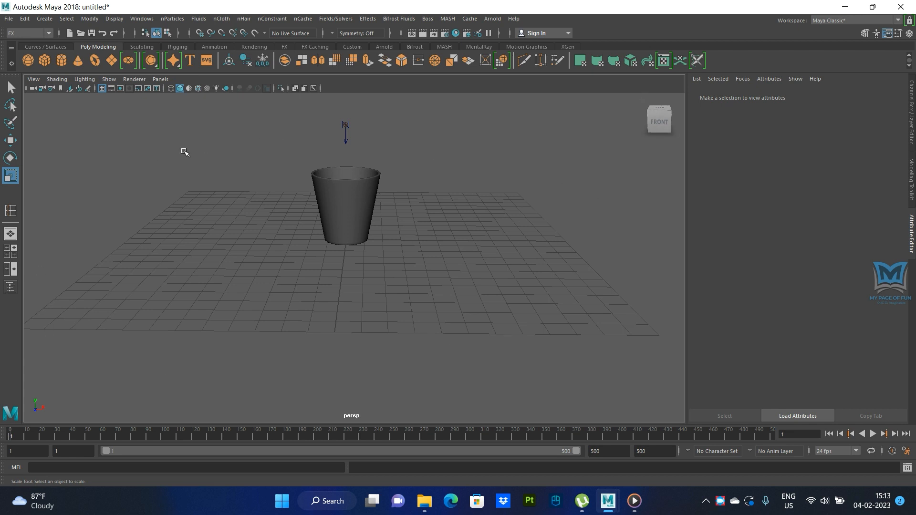
click(44, 59)
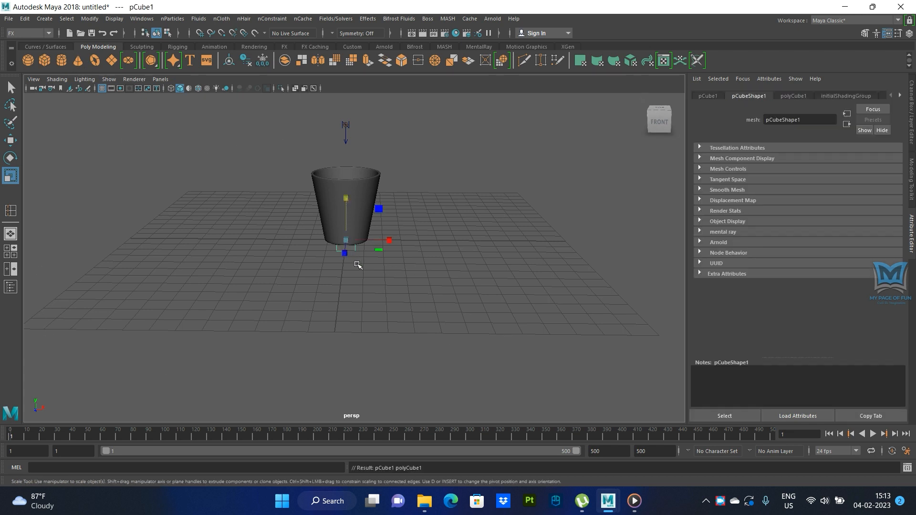
scroll(357, 265, up, 3)
drag(337, 178, 685, 286)
key(ctrl+z)
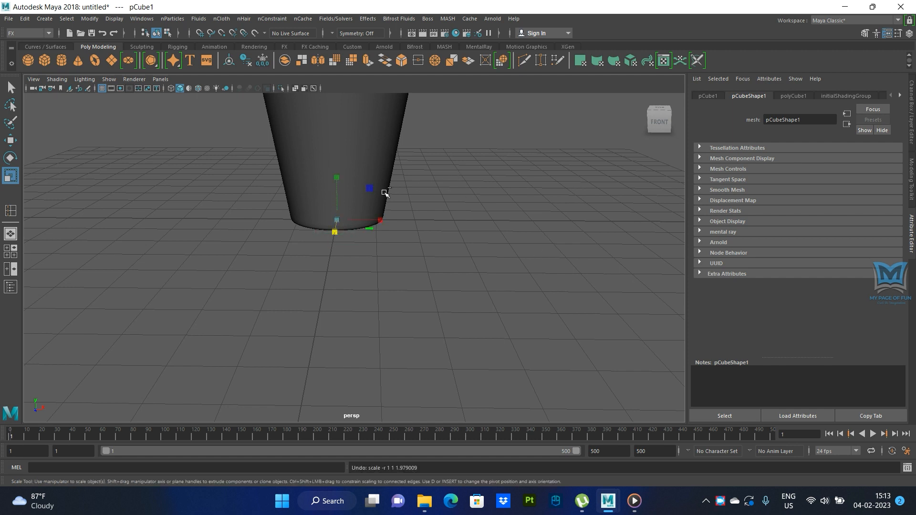
drag(340, 217, 527, 254)
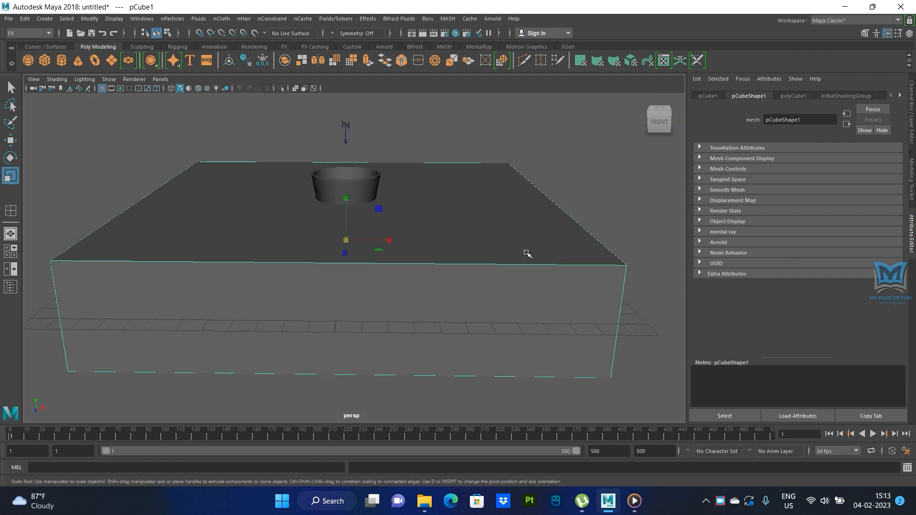
drag(345, 239, 377, 240)
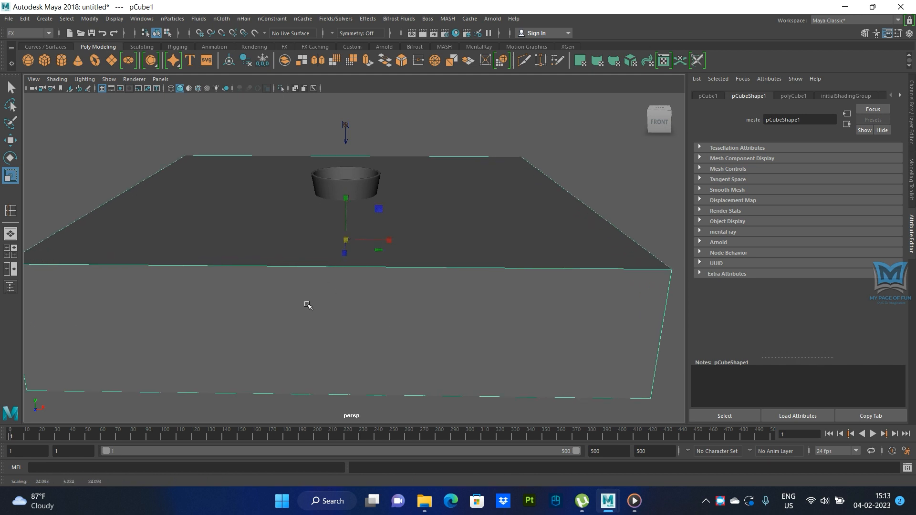
- Flatten the cube vertically in the front view into a thin slab at the cup's base, with a height scale of about 0.028
key(space)
key(space)
scroll(329, 291, up, 1)
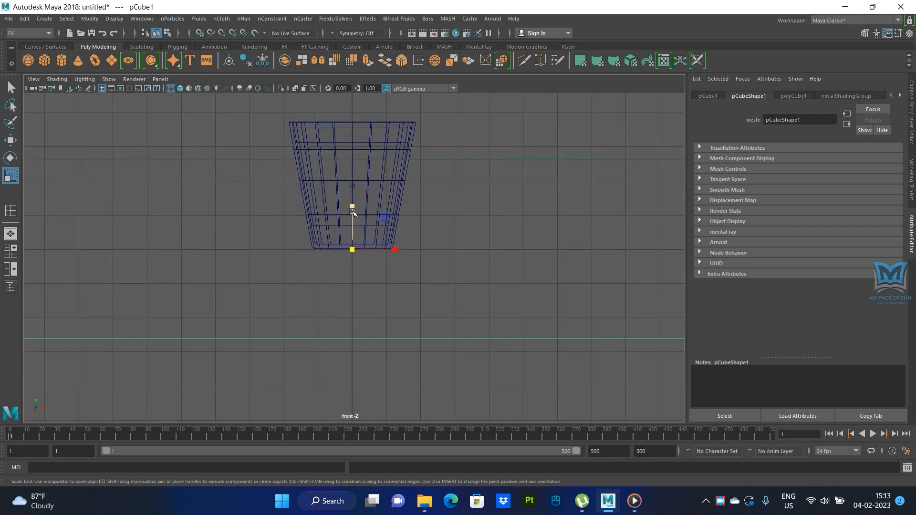
drag(352, 206, 354, 251)
scroll(370, 284, up, 6)
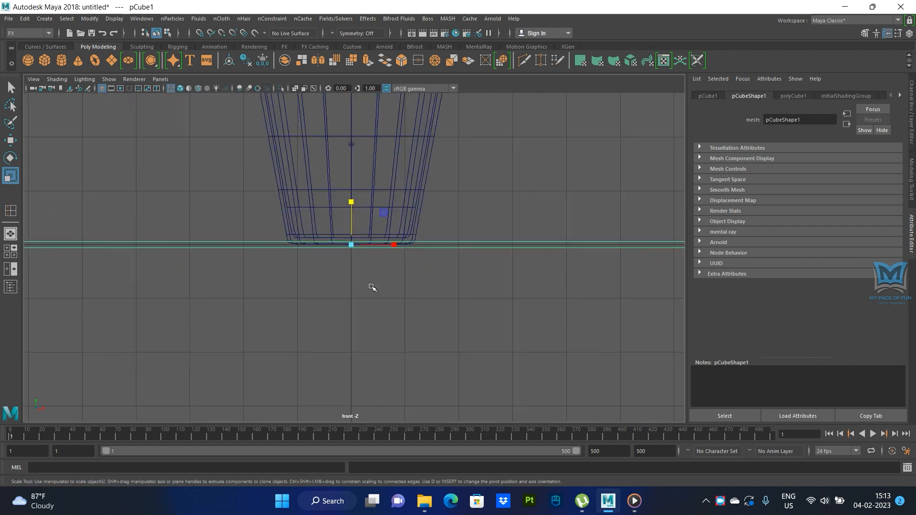
drag(343, 176, 337, 206)
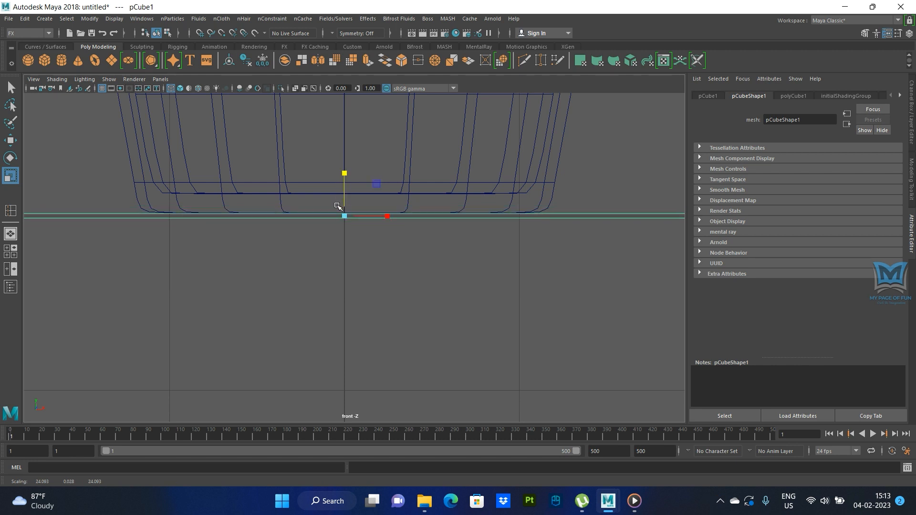
key(space)
key(space)
- Turn the flattened cube into a passive collider for the nParticles
alt+drag(527, 245, 483, 241)
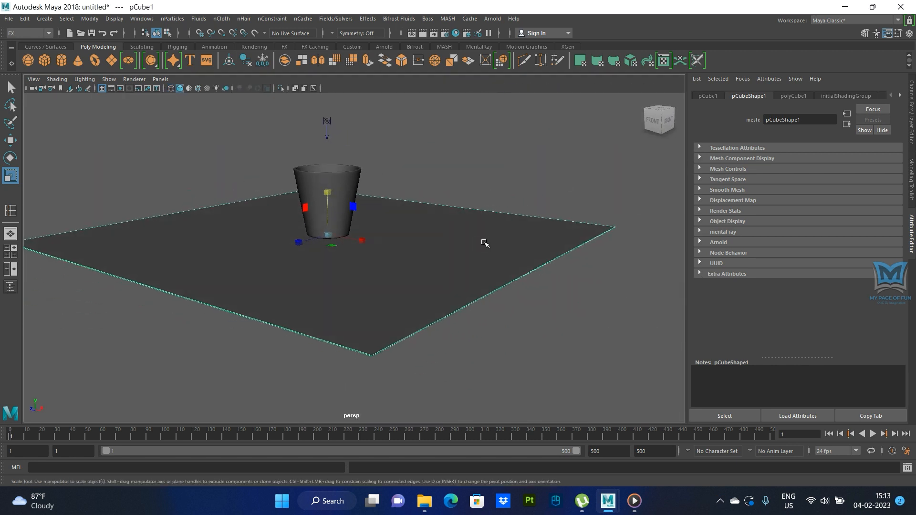
scroll(494, 258, up, 2)
alt+middle_drag(465, 313, 423, 334)
scroll(402, 321, down, 3)
alt+drag(401, 321, 465, 328)
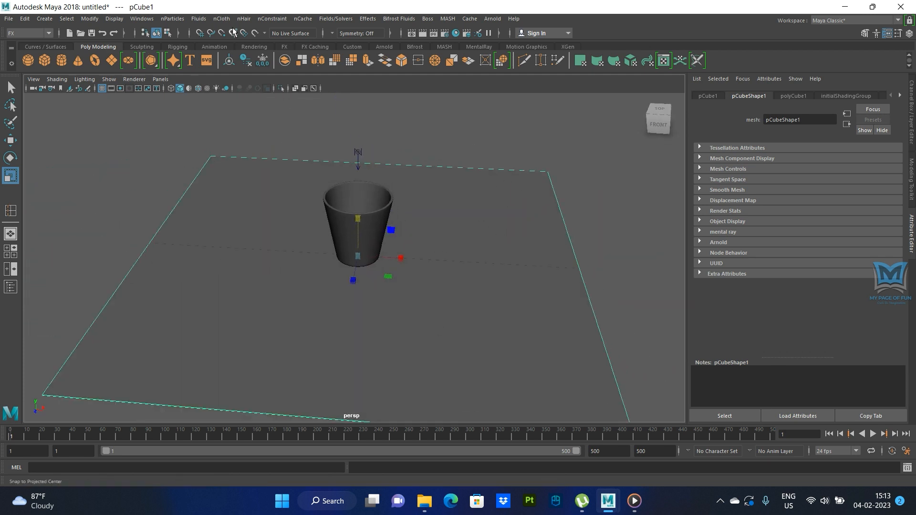
click(220, 20)
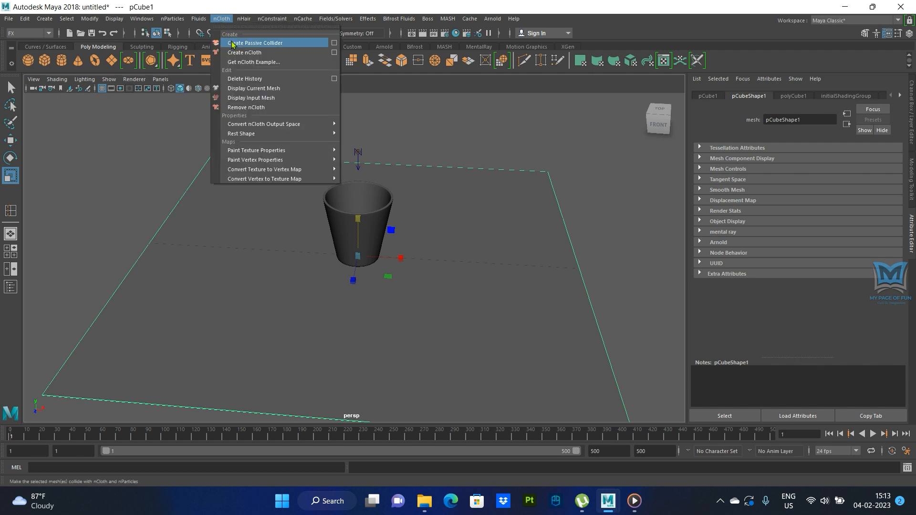
click(248, 43)
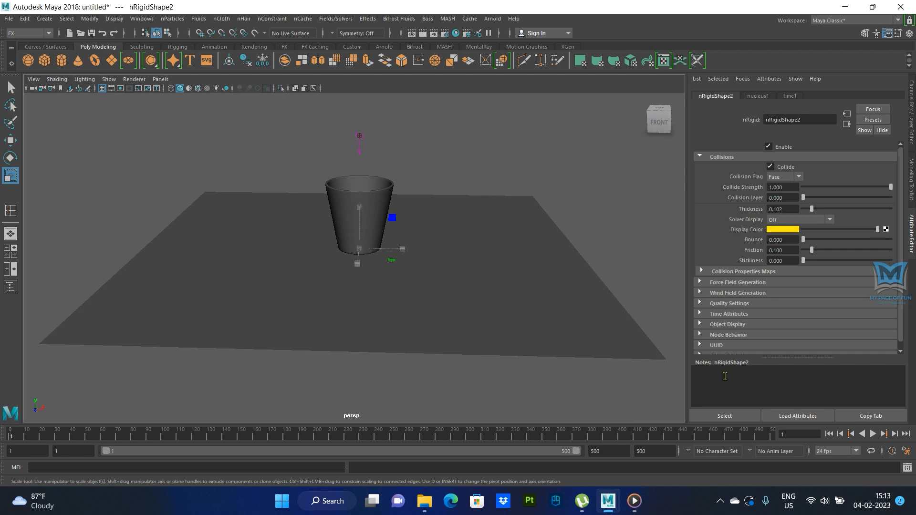
- Play the simulation to check how the balls land on the new slab floor, then stop and rewind to the first frame
click(872, 434)
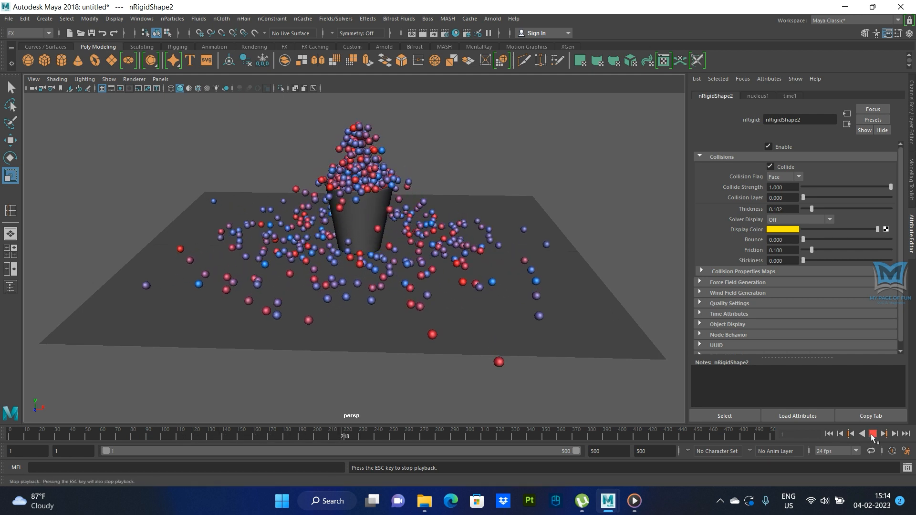
key(Escape)
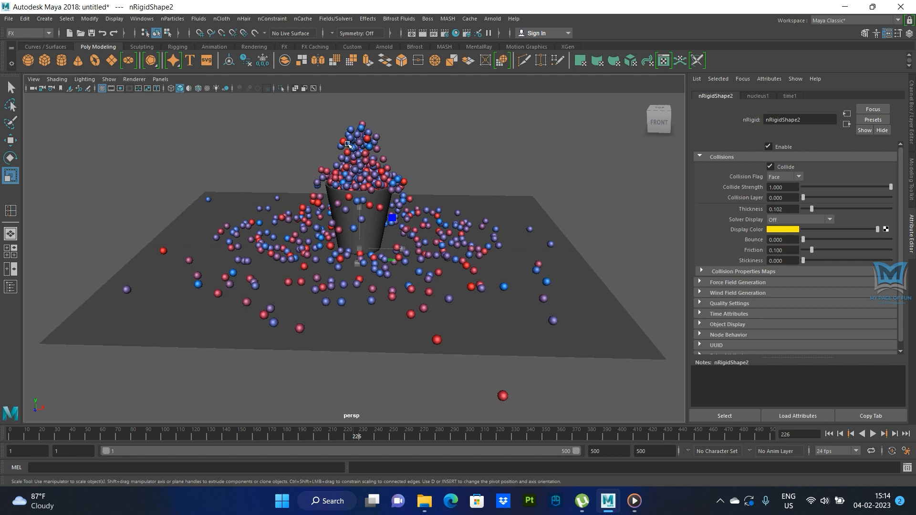
click(829, 434)
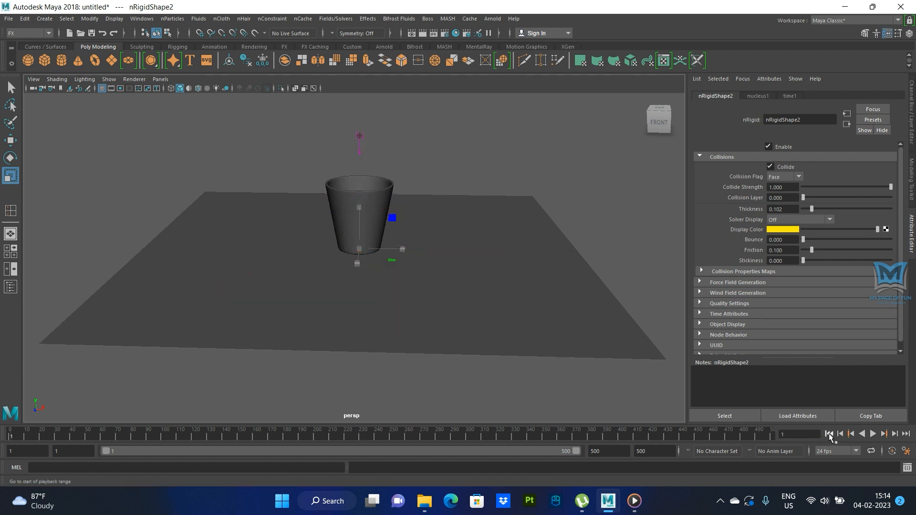
- Select the particle emitter above the cup and play the simulation until balls spill over the rim, stopping at about frame 138
click(359, 137)
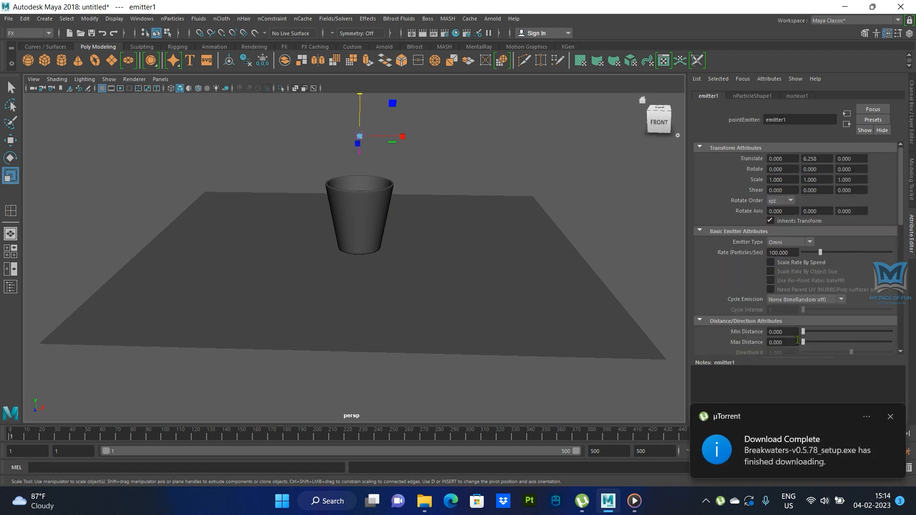
click(889, 417)
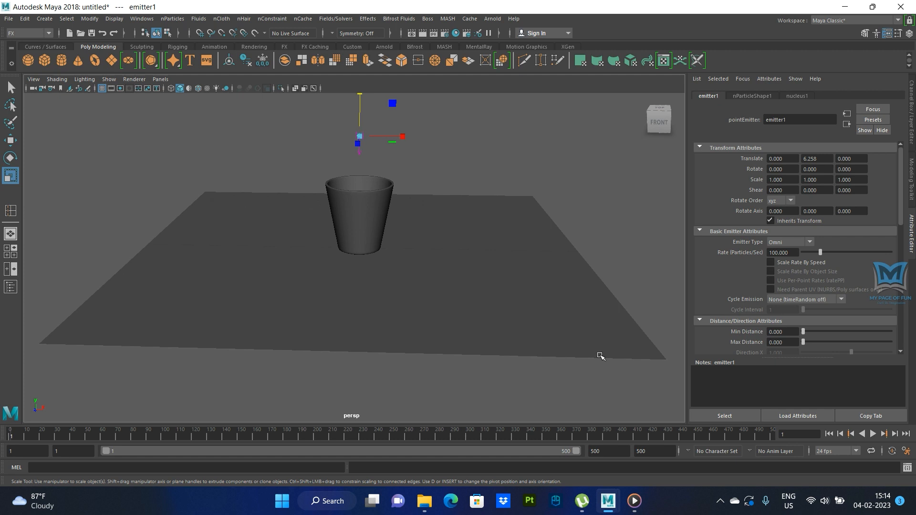
click(872, 434)
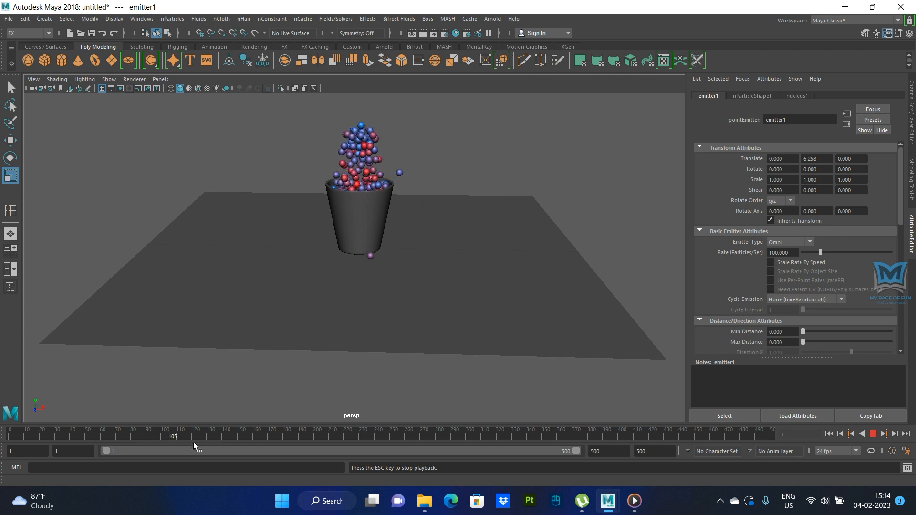
click(872, 434)
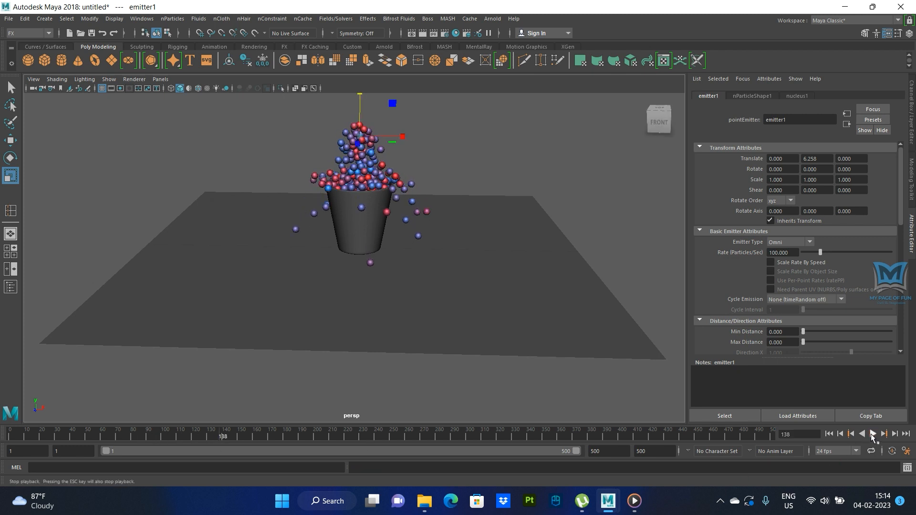
- Set a key on the emitter's Rate (Particles/Sec) of 100 at frame 130
click(207, 437)
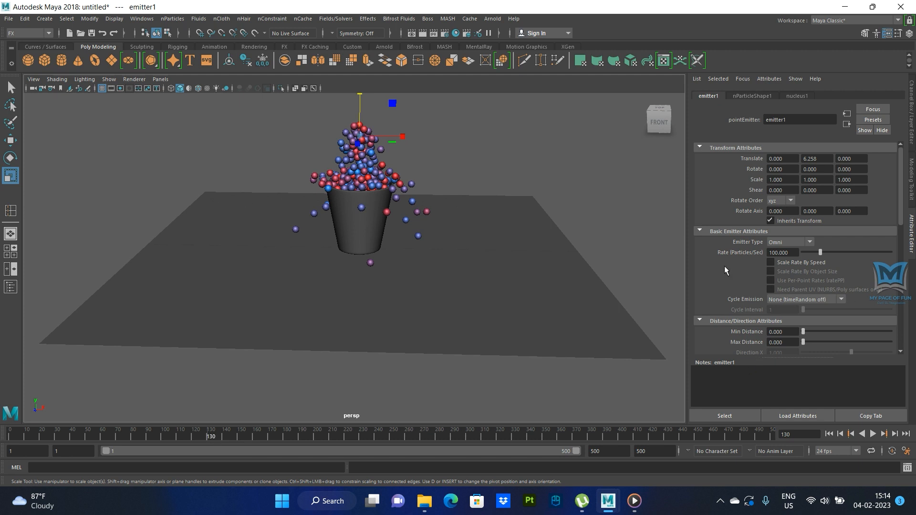
right_click(738, 252)
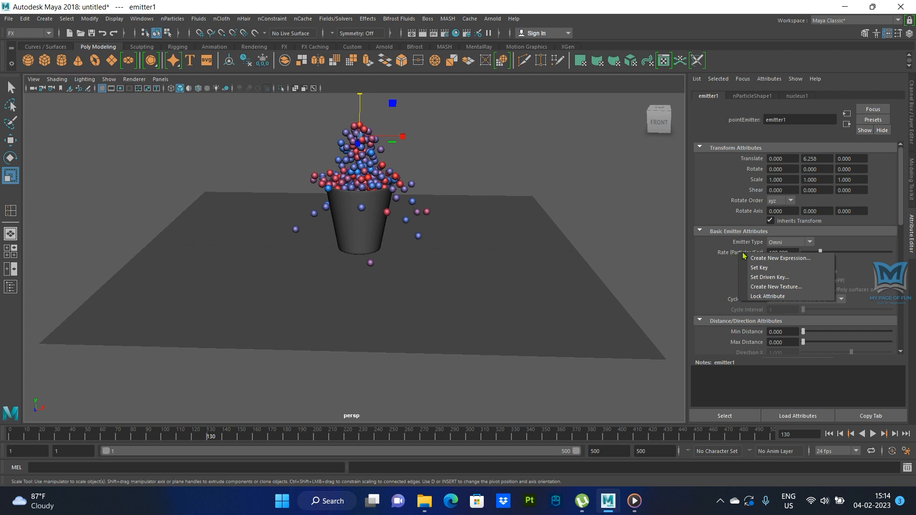
click(761, 269)
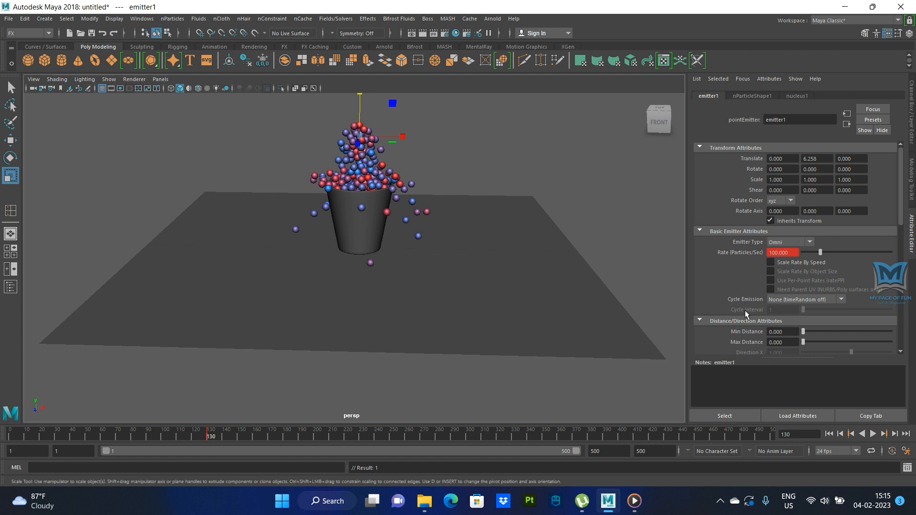
- Go to frame 131, set the emitter's Rate (Particles/Sec) to 0 and key it
drag(794, 434, 780, 434)
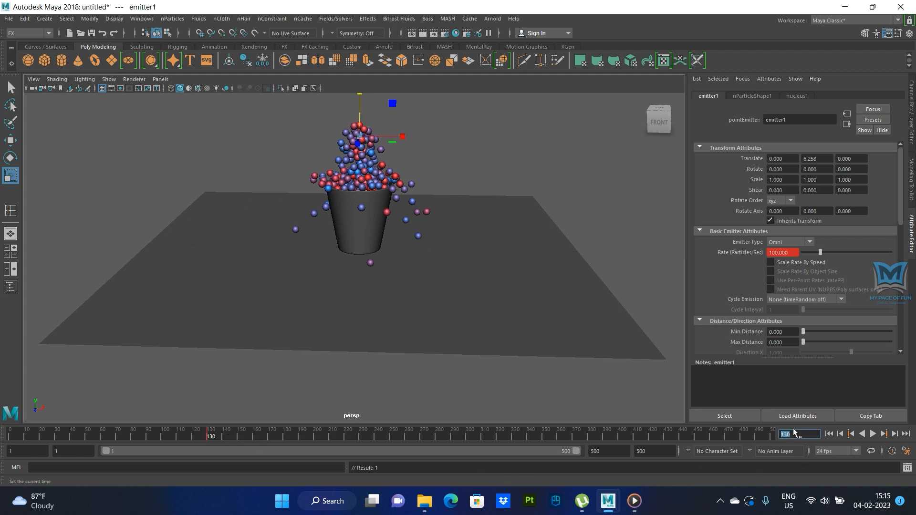
drag(792, 435, 774, 436)
text(131)
key(Return)
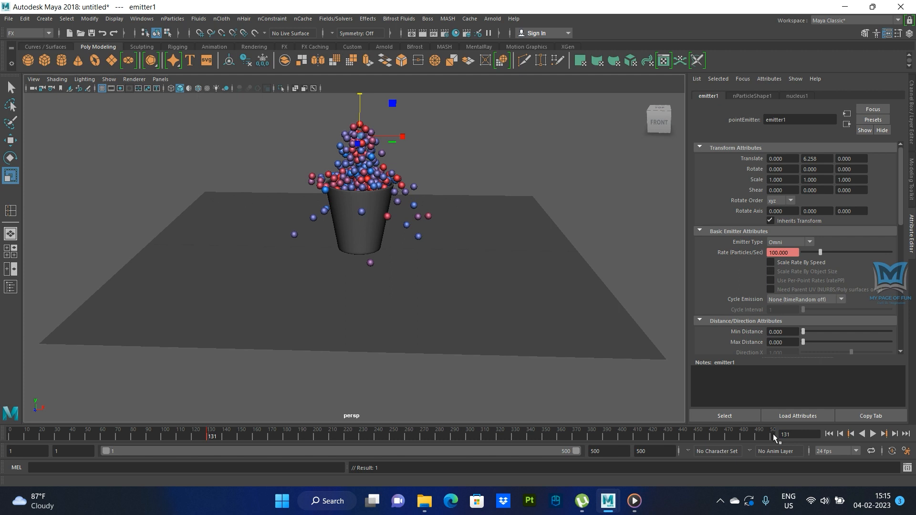
double_click(788, 254)
text(0)
key(Return)
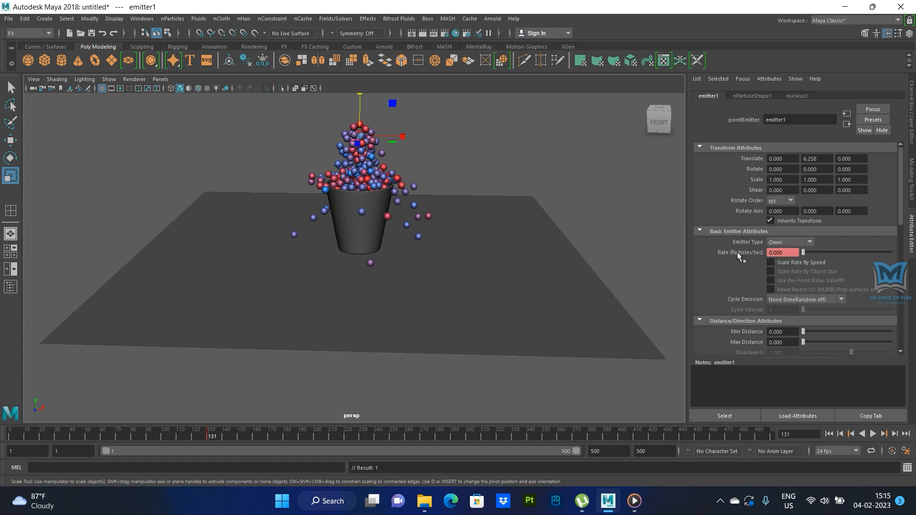
right_click(738, 256)
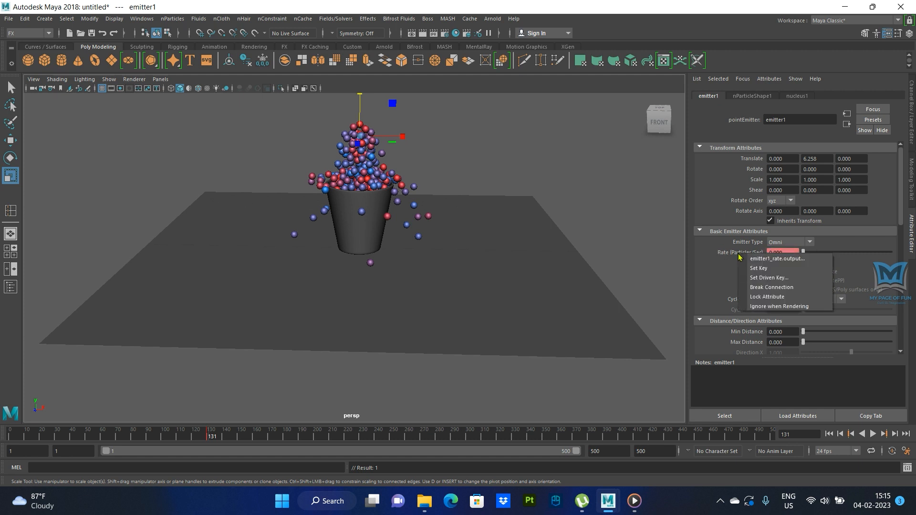
click(758, 268)
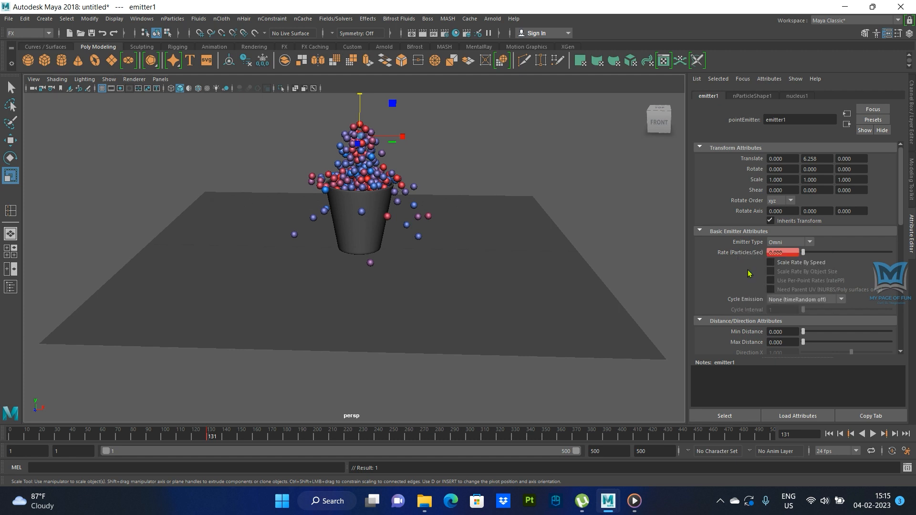
- Play the simulation from the first frame to about frame 289 and examine how the balls settle in and around the cup
click(830, 434)
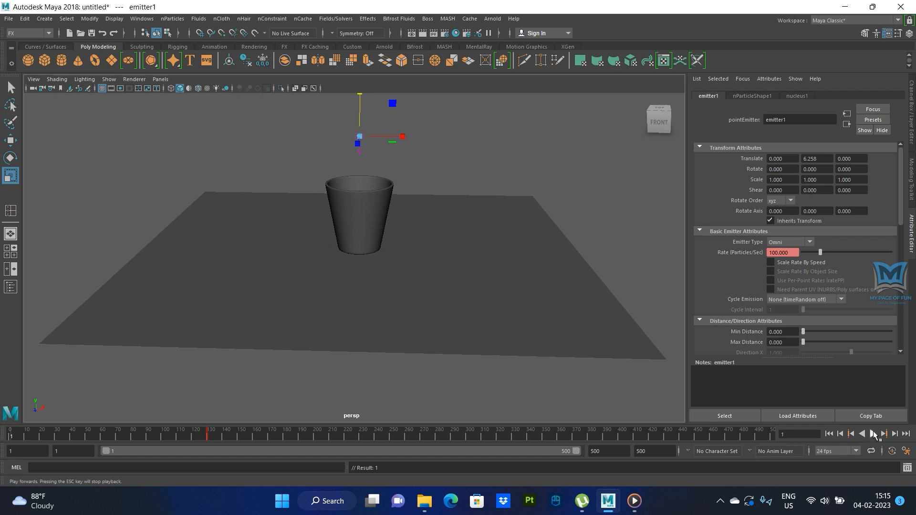
click(873, 434)
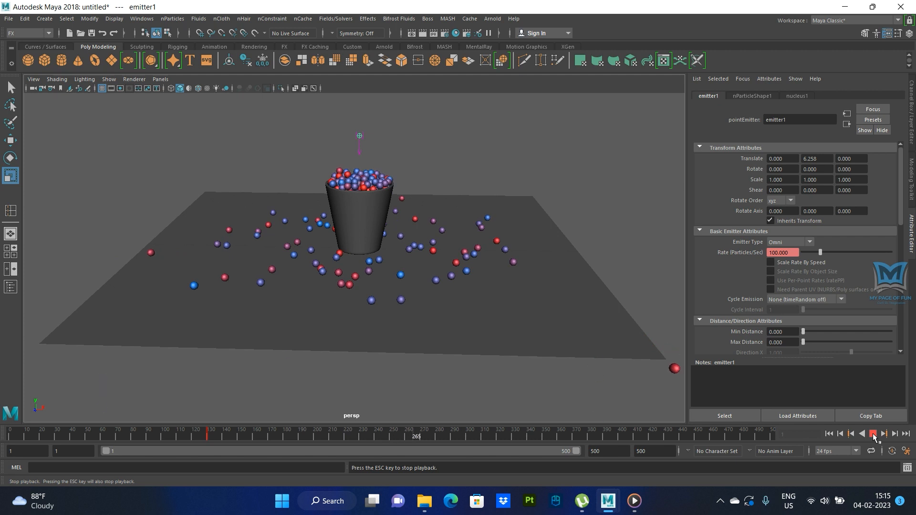
click(873, 434)
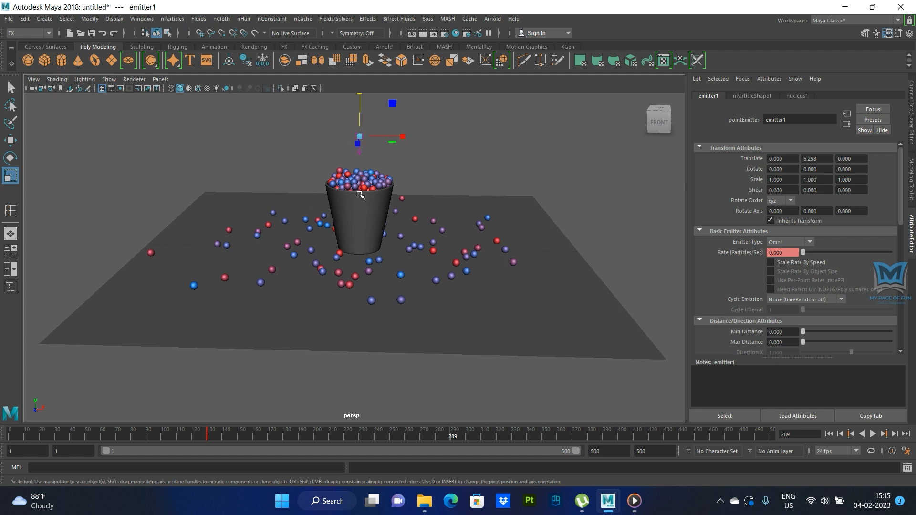
scroll(360, 194, up, 2)
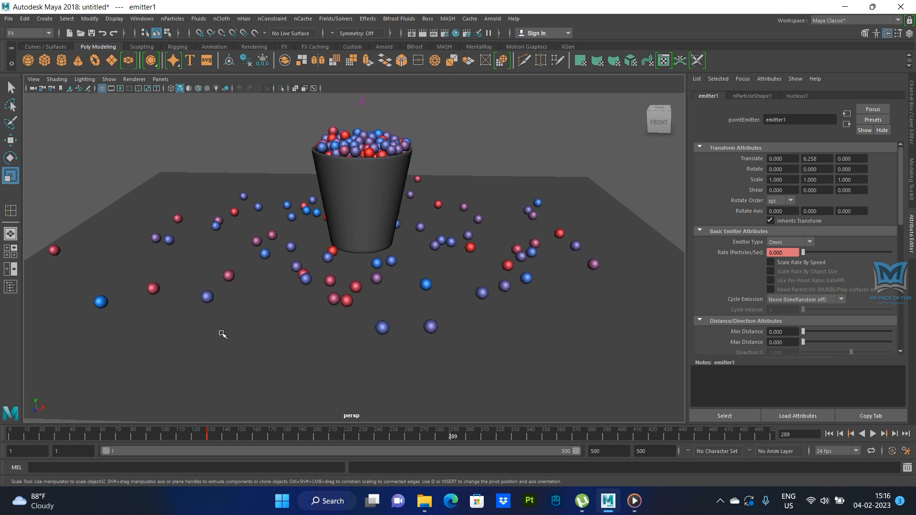
- Select the nParticles and set the start colour of their Shading Color ramp to dark green
click(376, 144)
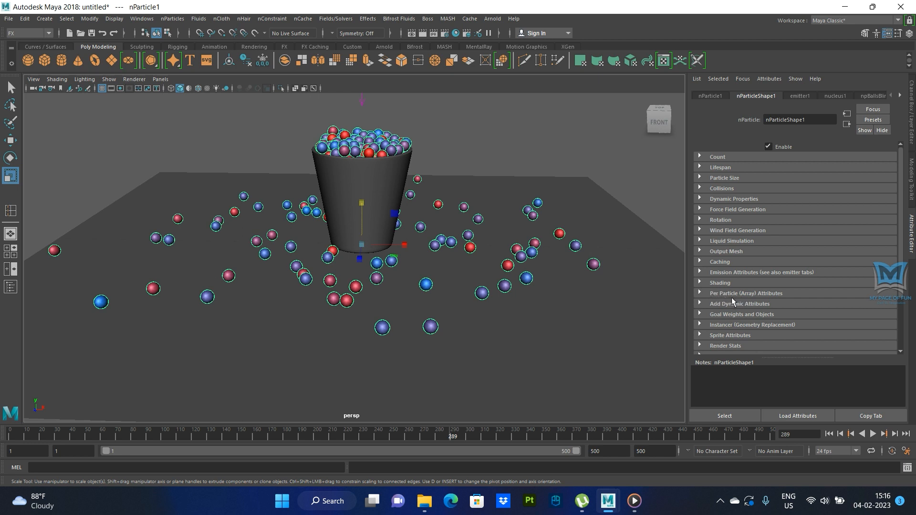
click(700, 282)
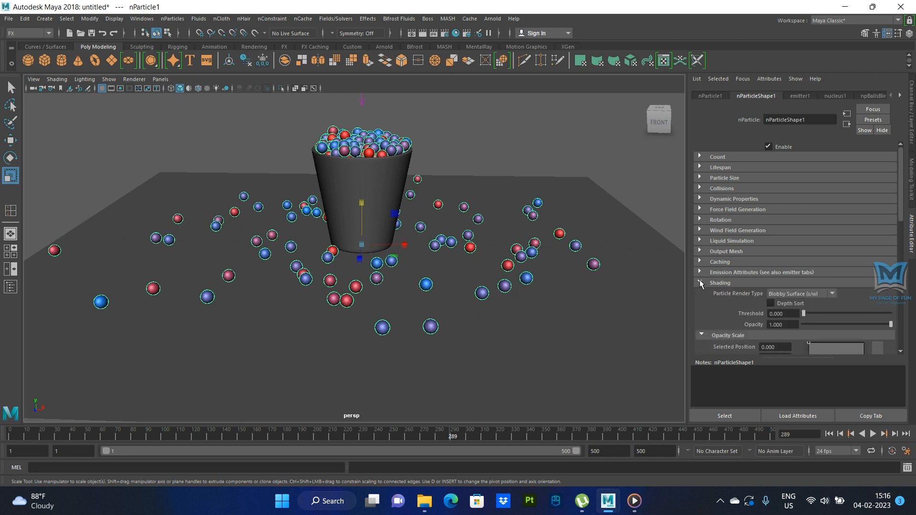
scroll(762, 319, down, 5)
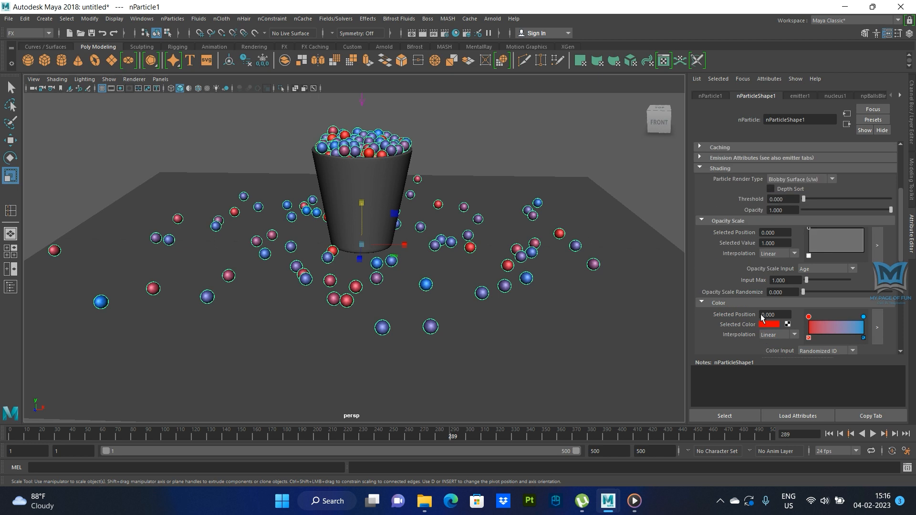
scroll(762, 319, down, 3)
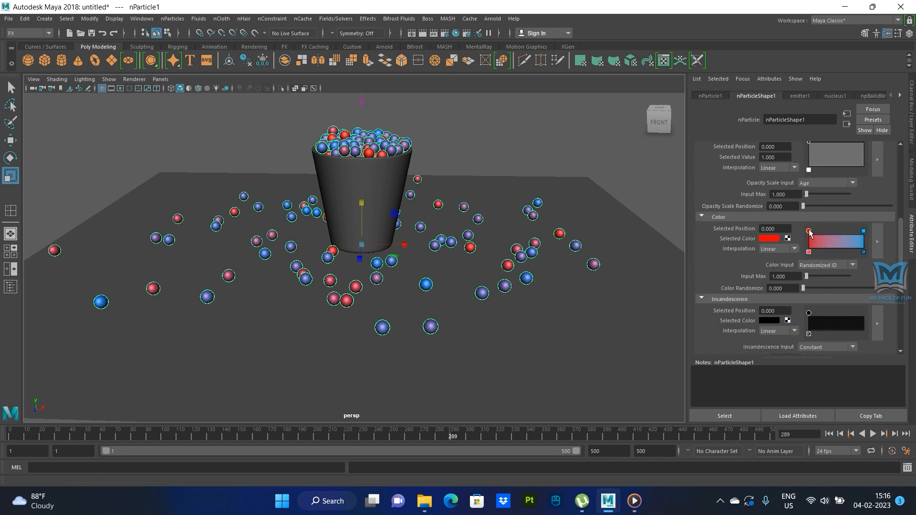
click(773, 239)
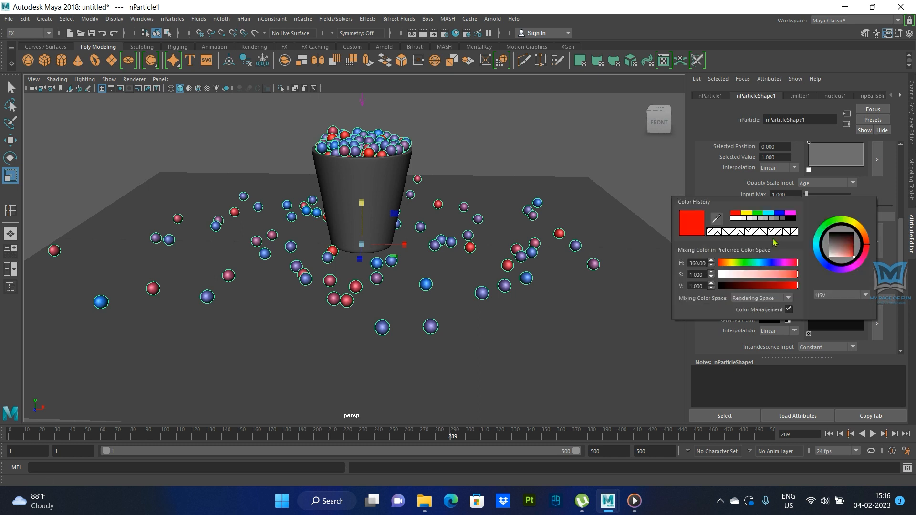
click(743, 263)
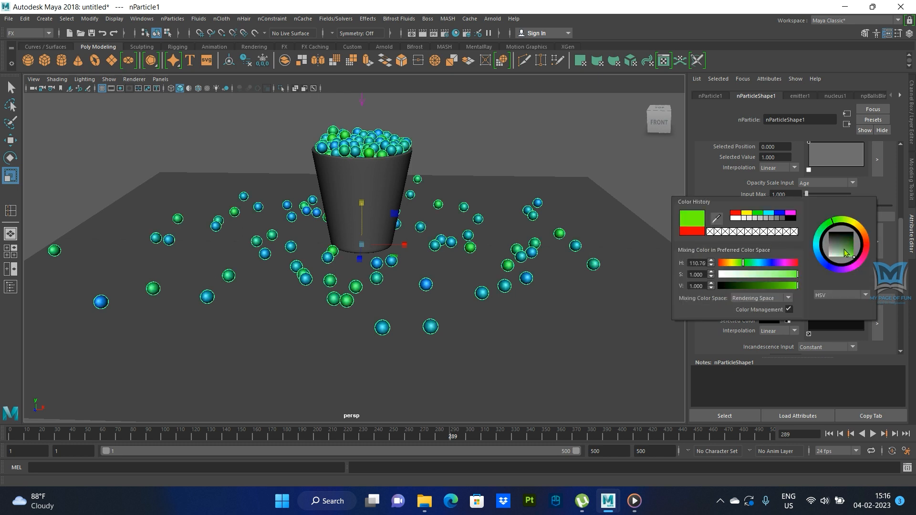
drag(852, 249, 861, 250)
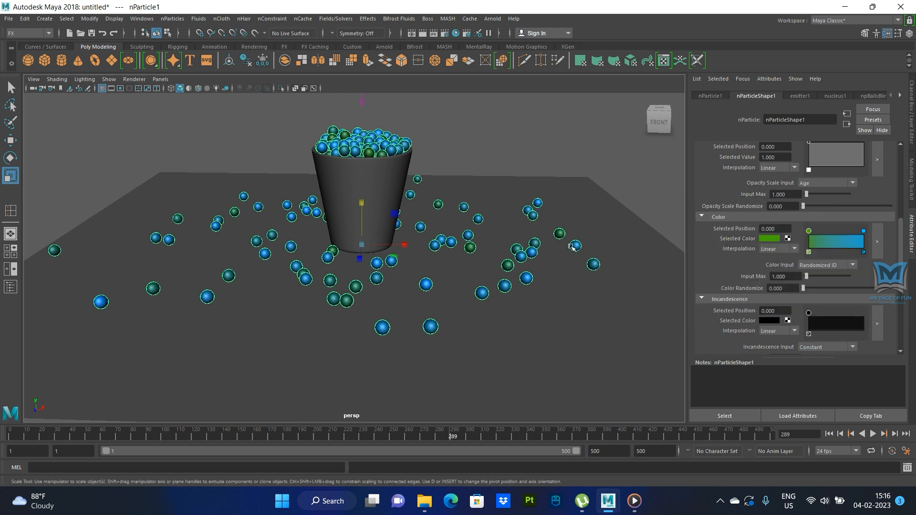
- Set the end colour of the nParticles' Color ramp to orange and select the floor slab instead of the balls
click(864, 232)
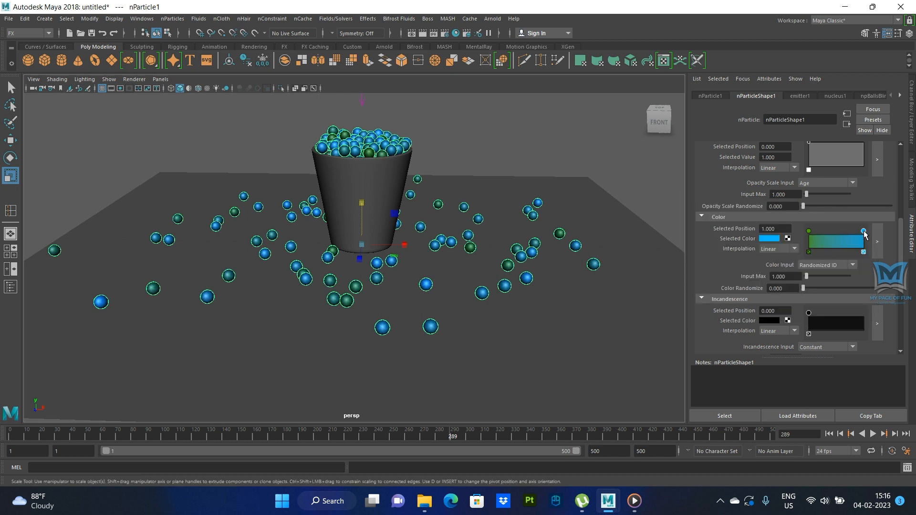
click(769, 239)
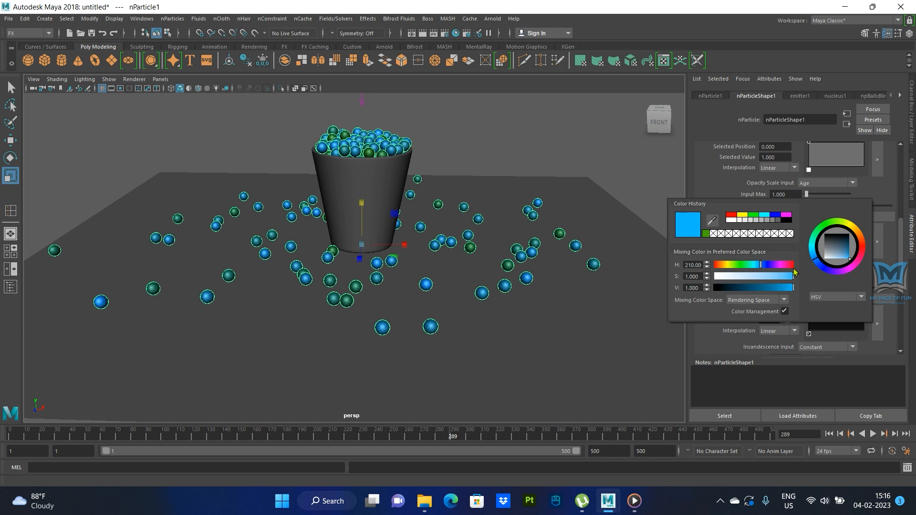
click(864, 242)
drag(865, 243, 866, 240)
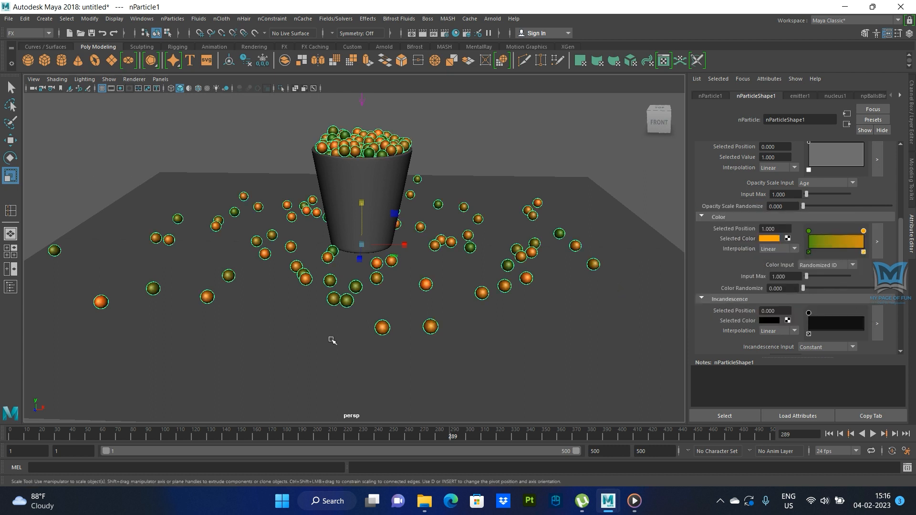
click(137, 194)
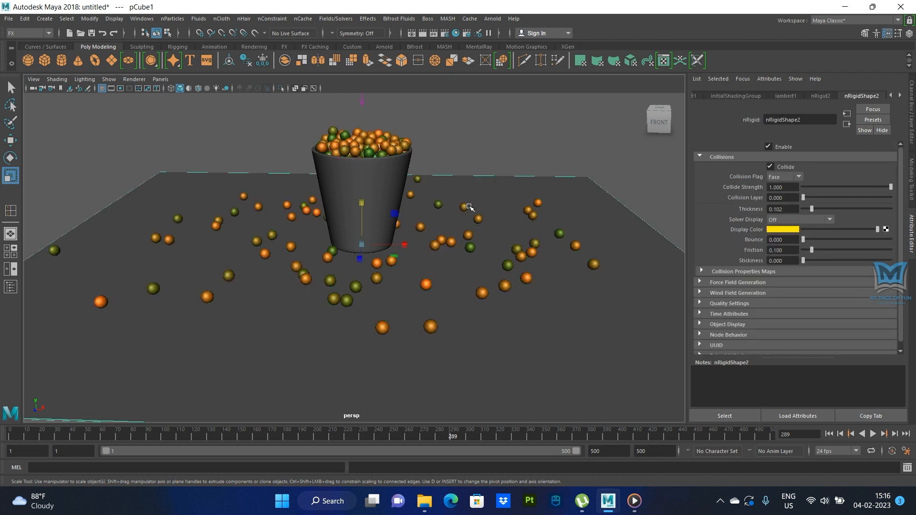
- Open the Render View and test-render the current frame with Maya Hardware and with Maya Hardware 2.0
click(422, 33)
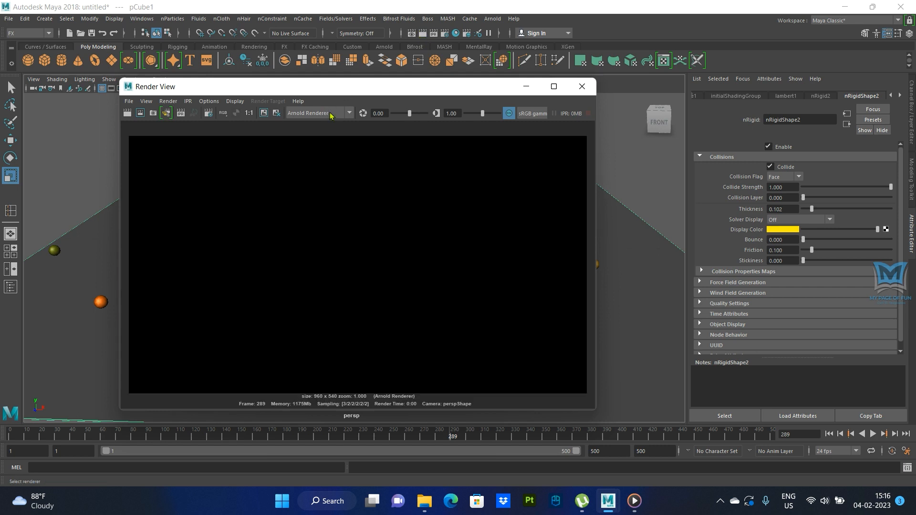
click(331, 114)
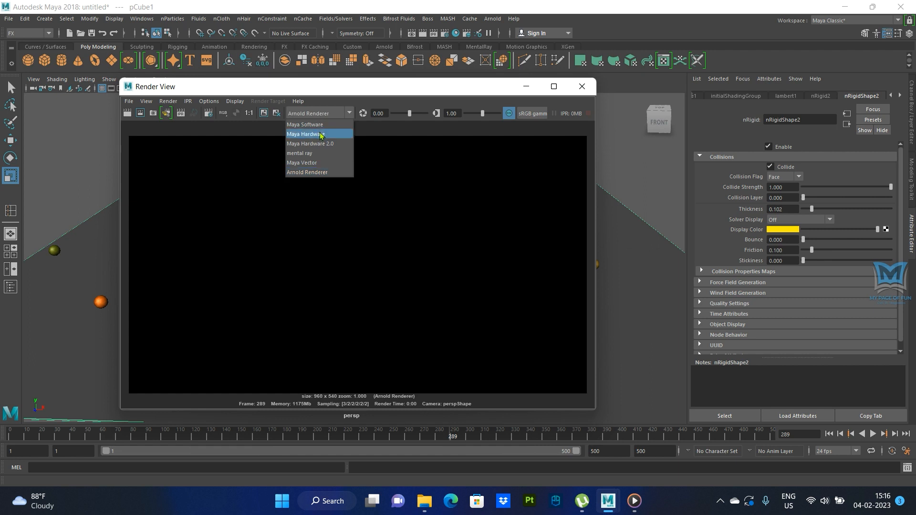
click(319, 134)
click(127, 113)
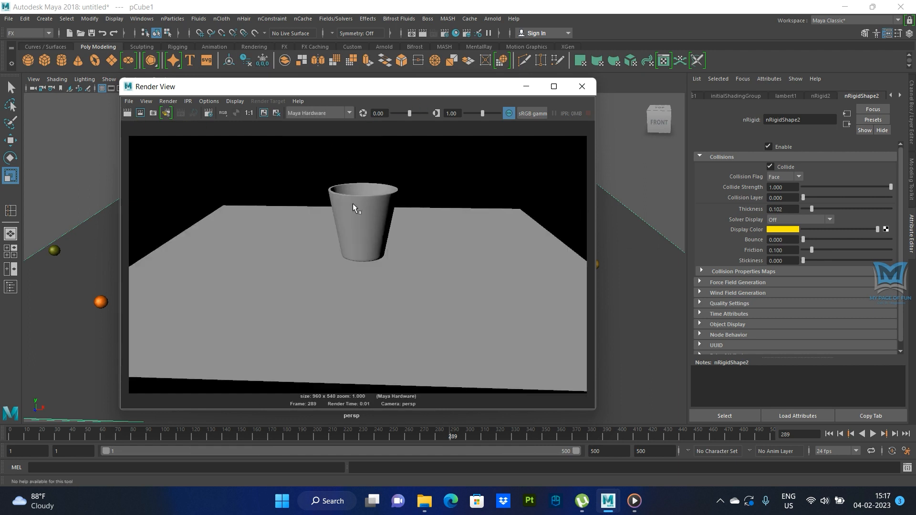
click(349, 113)
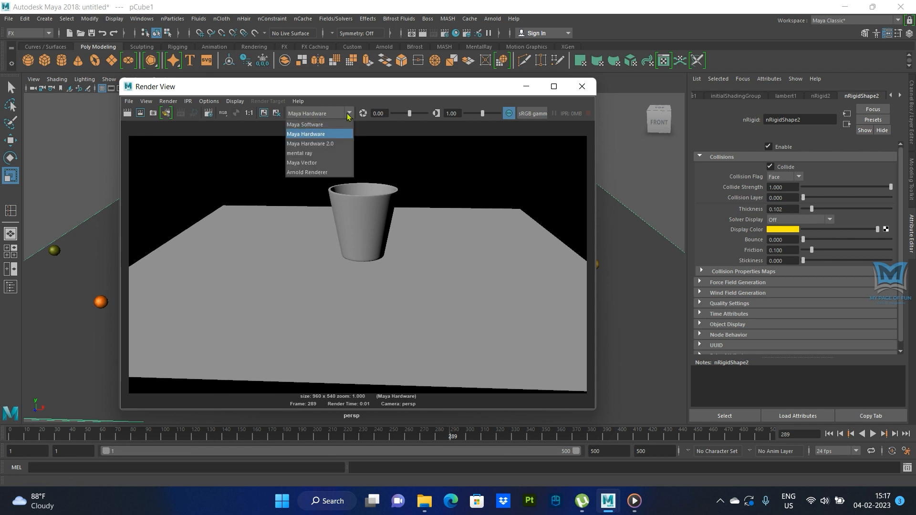
click(312, 144)
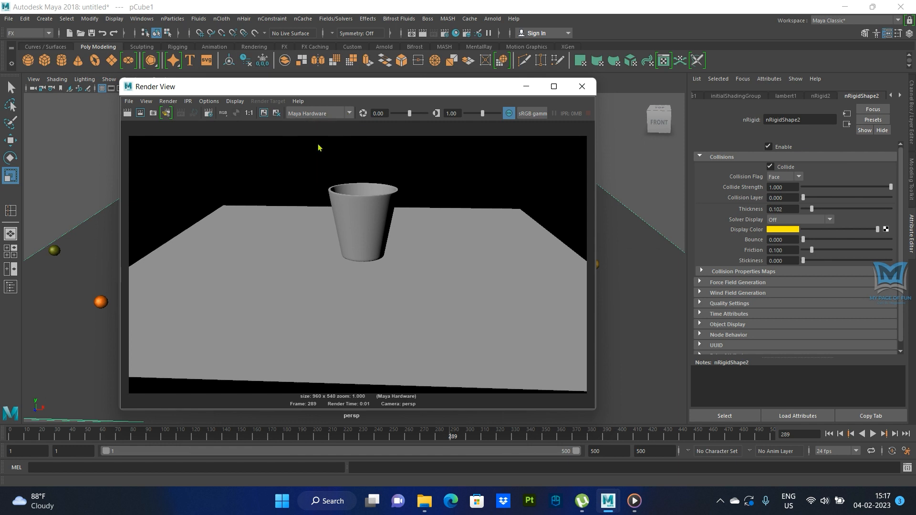
click(127, 113)
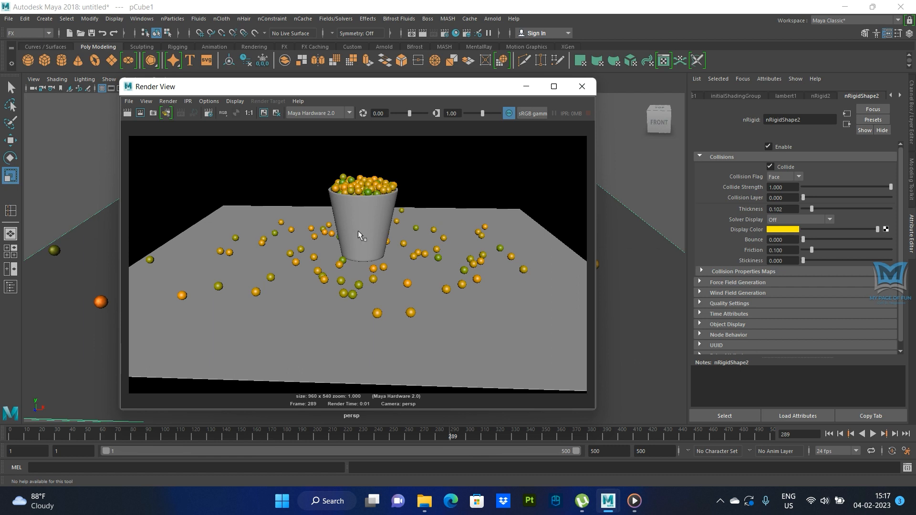
- Test-render the same frame with mental ray and with Maya Vector
click(349, 113)
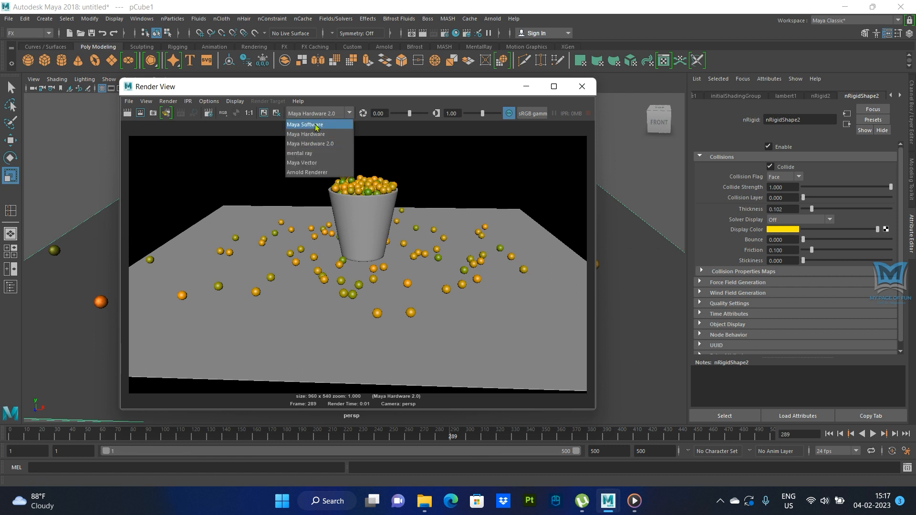
click(300, 153)
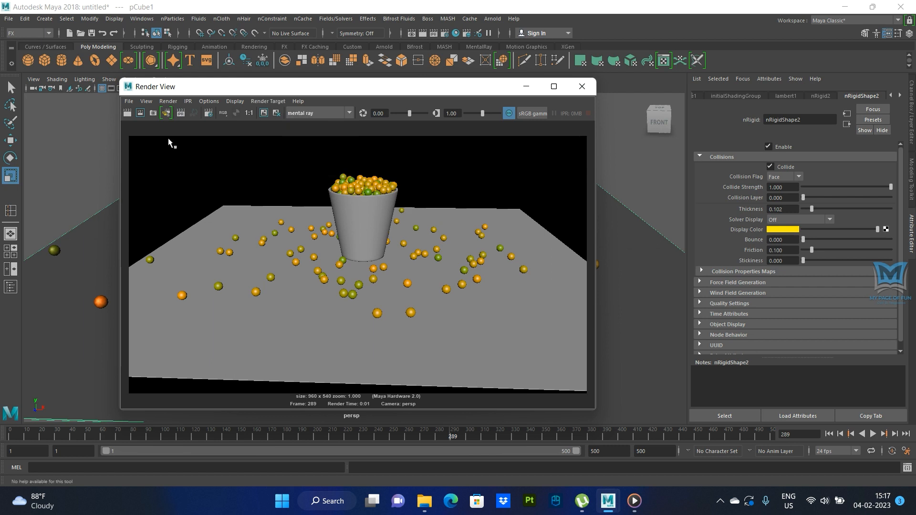
click(129, 113)
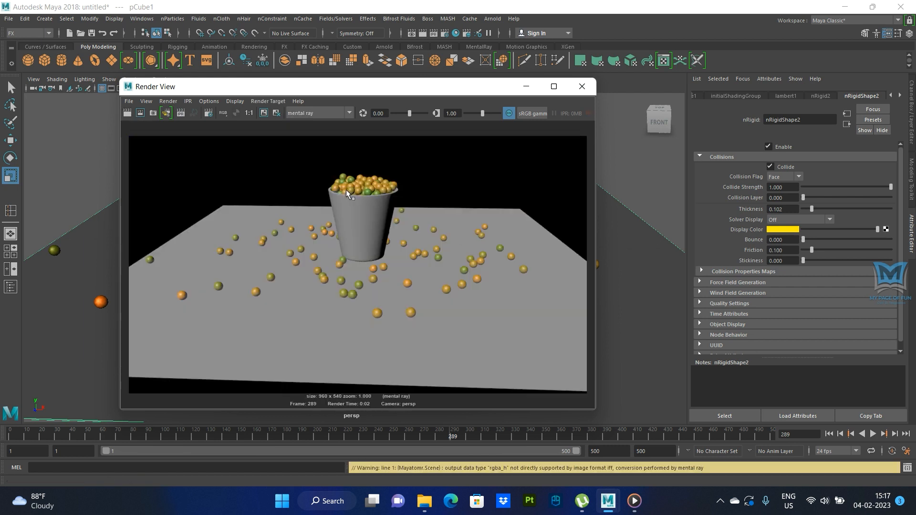
click(349, 114)
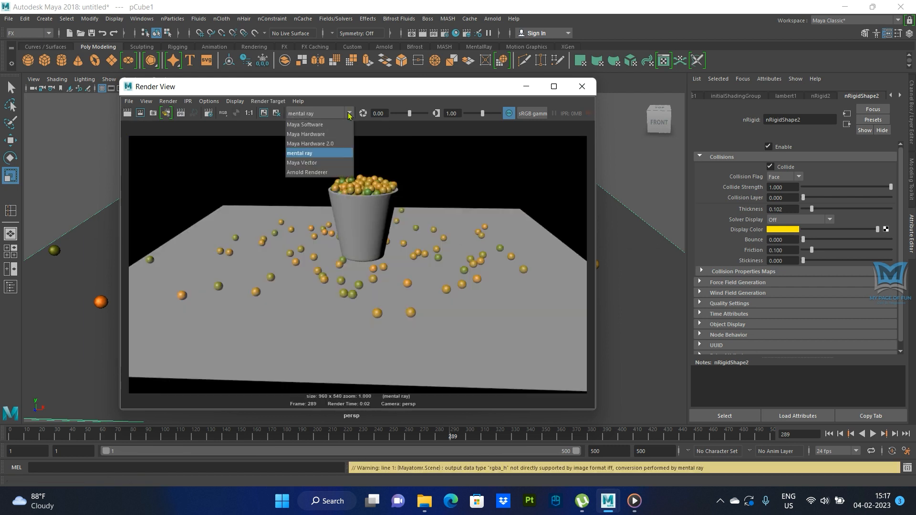
click(301, 163)
click(128, 113)
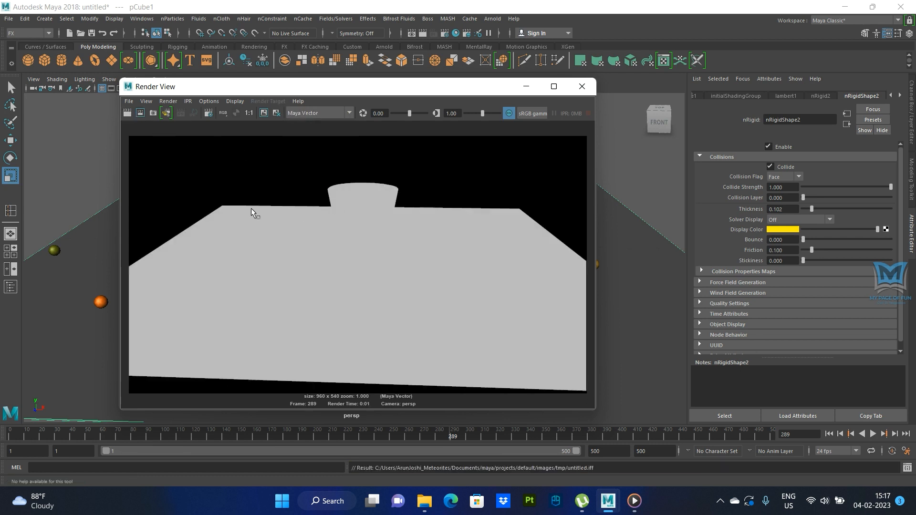
- Set the renderer to Maya Hardware 2.0, render the frame again and close the Render View
click(350, 113)
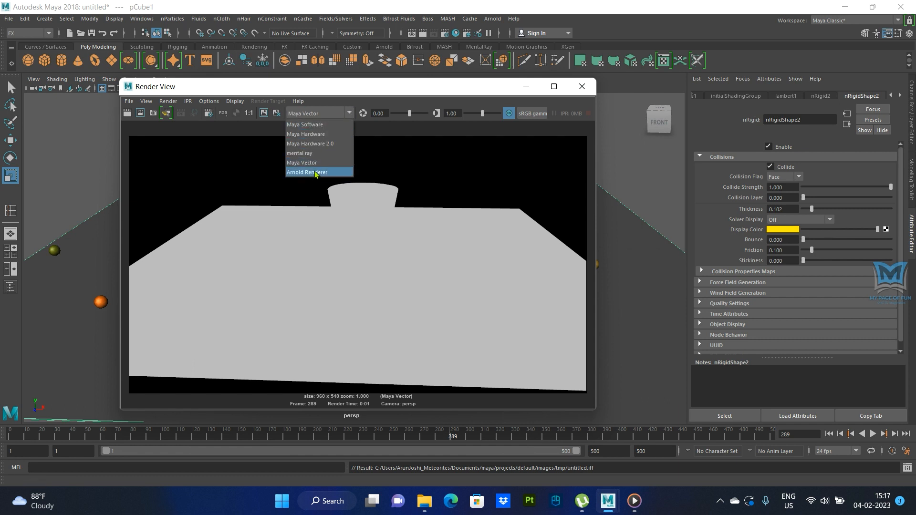
click(309, 143)
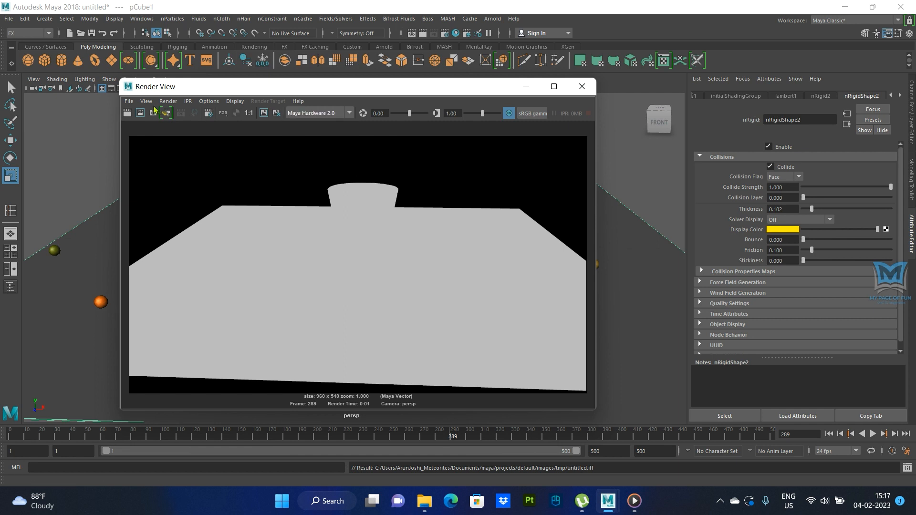
click(128, 114)
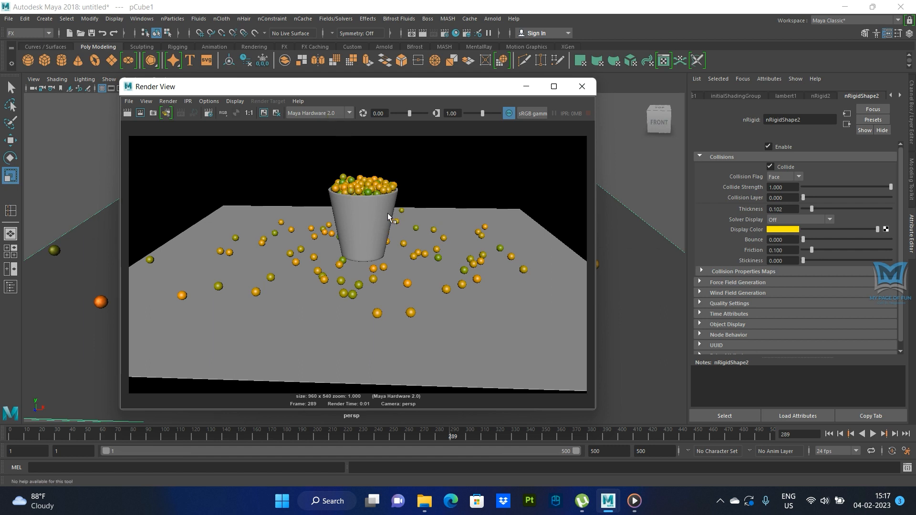
click(581, 86)
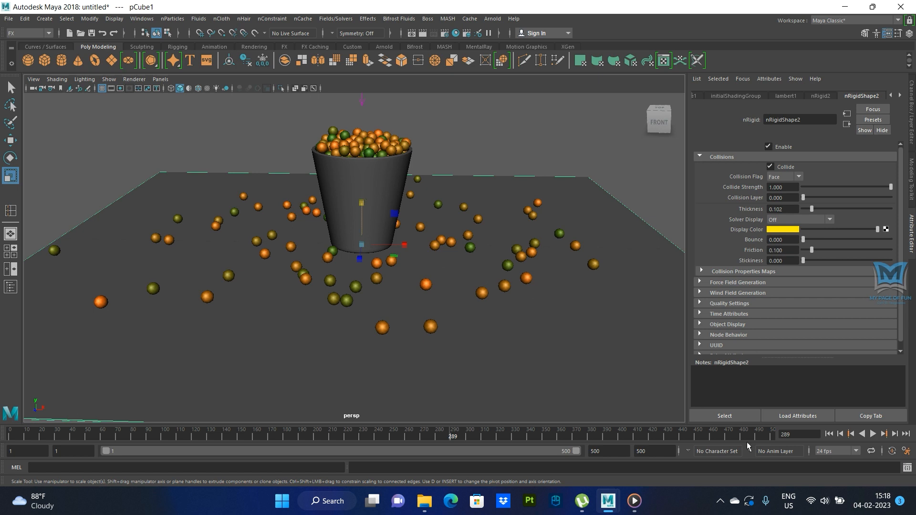
- Play the simulation from the first frame to about frame 261 and examine how the recoloured balls fill and overflow the cup
scroll(492, 282, down, 2)
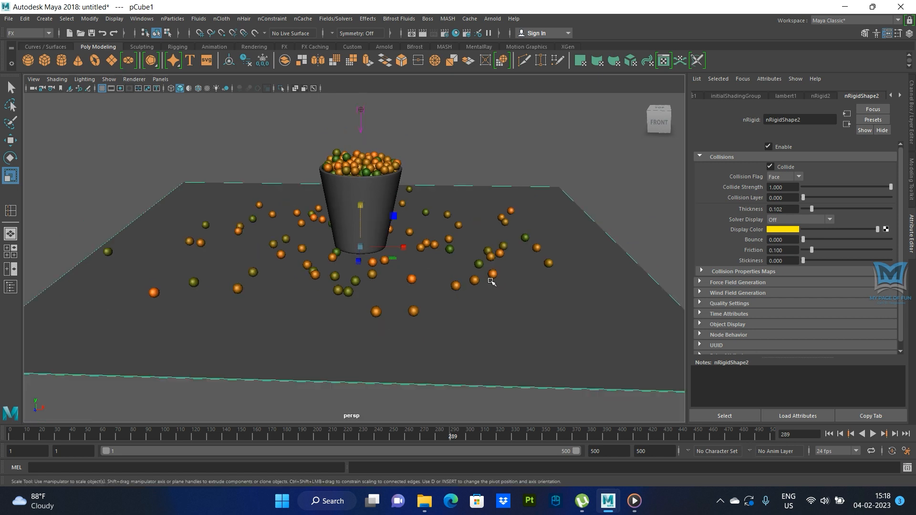
alt+drag(442, 323, 444, 317)
alt+middle_drag(448, 314, 451, 325)
alt+drag(451, 325, 432, 354)
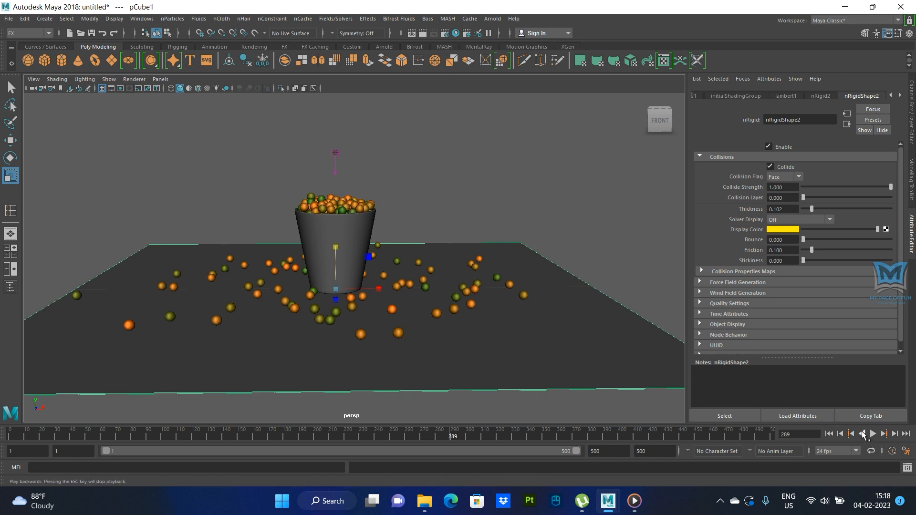
click(829, 435)
click(874, 434)
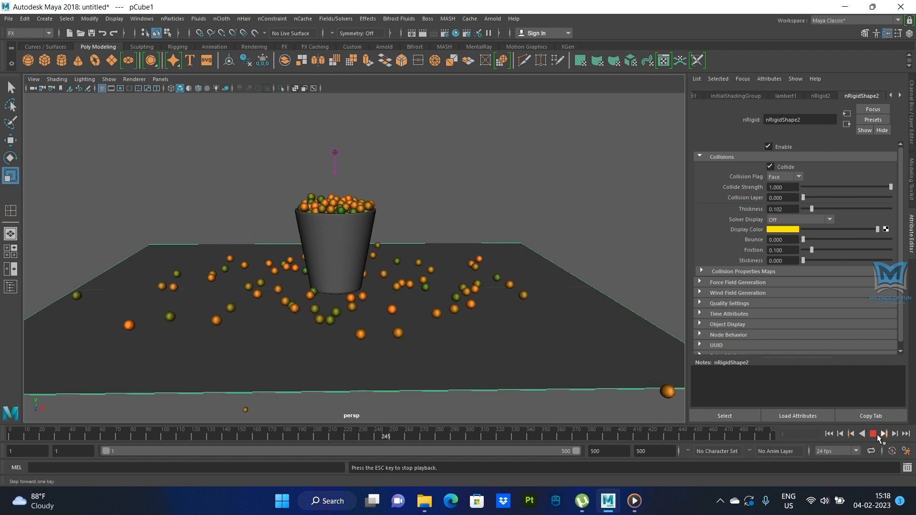
click(873, 433)
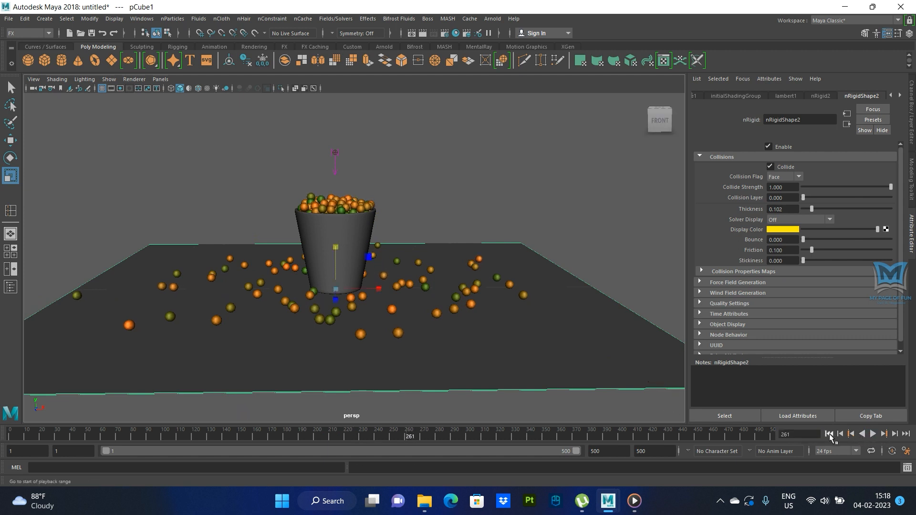
- Replay the simulation from the first frame and advance it to frame 180
click(829, 434)
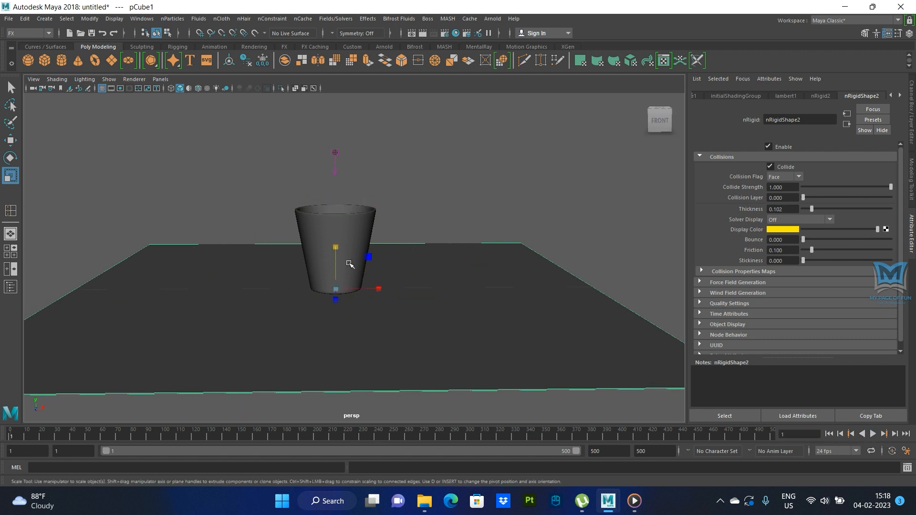
alt+drag(397, 304, 462, 302)
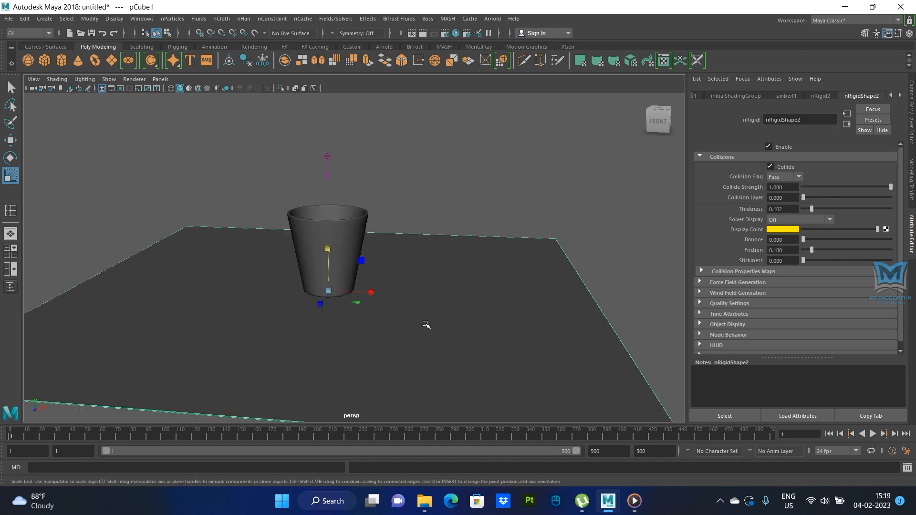
alt+drag(425, 323, 437, 319)
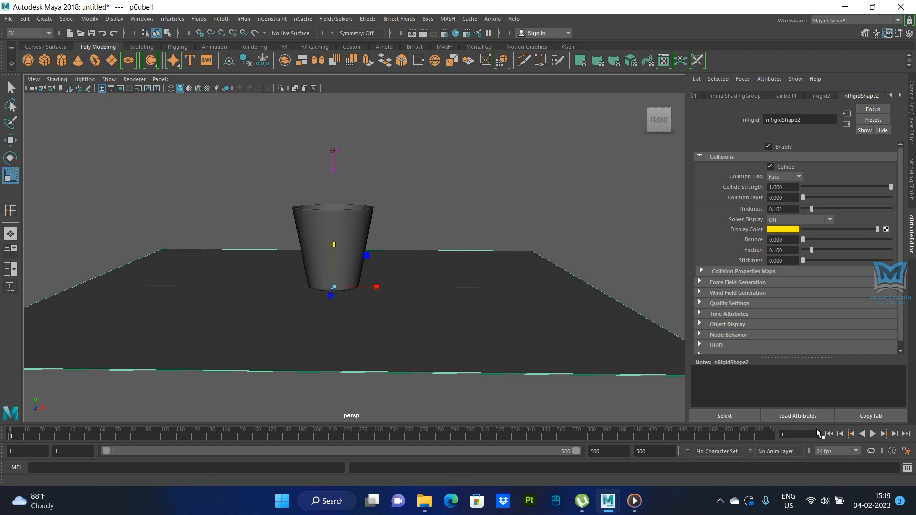
click(720, 500)
click(720, 501)
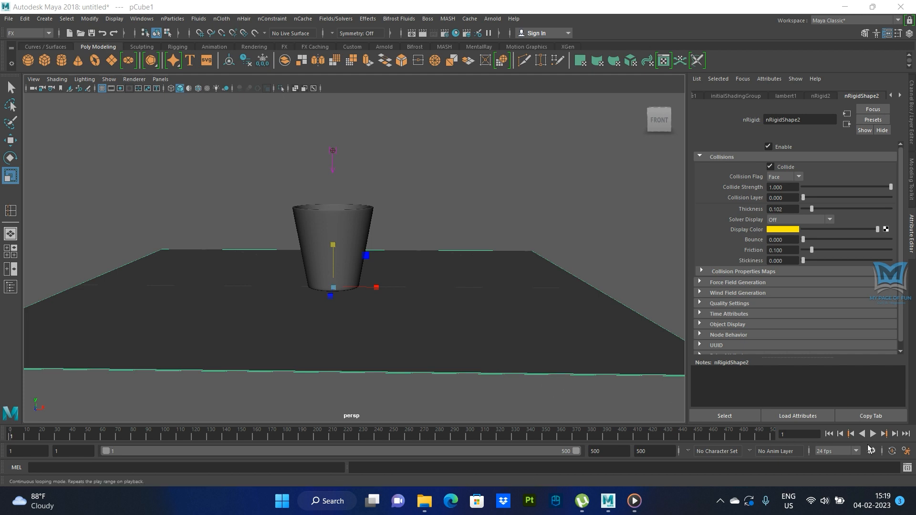
click(873, 434)
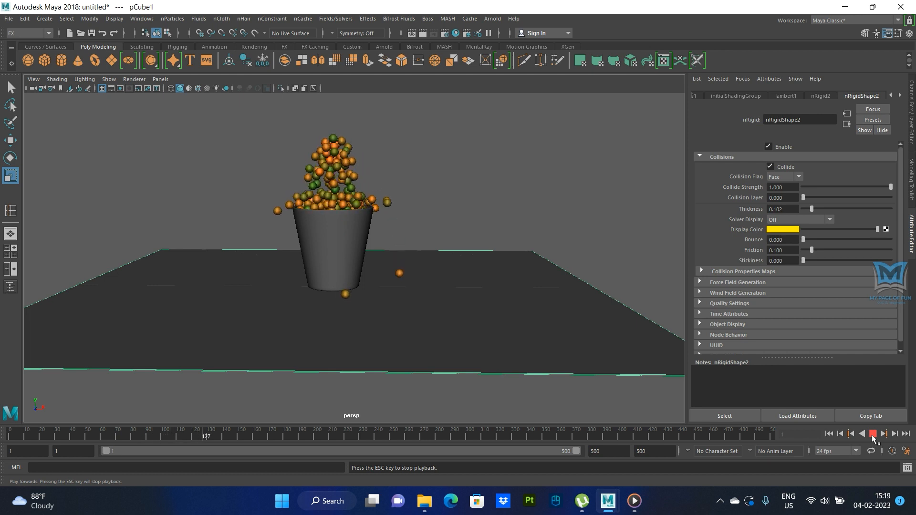
click(872, 434)
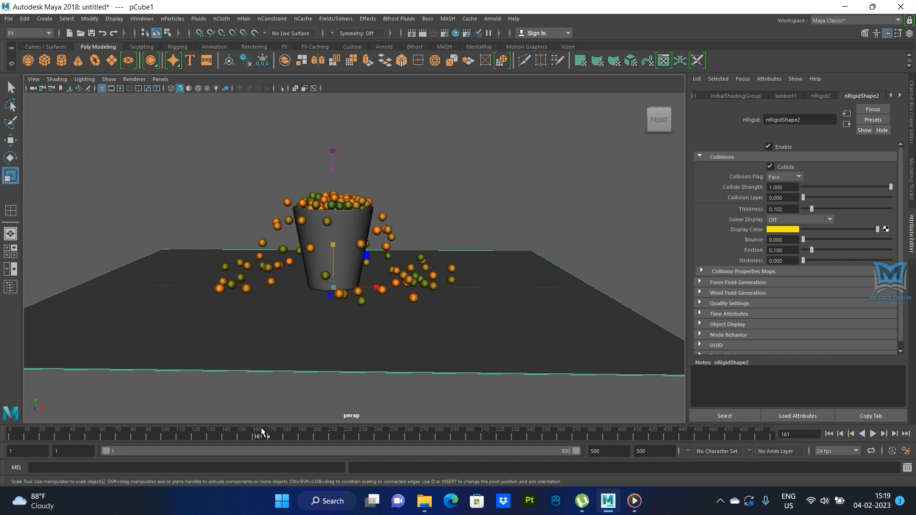
drag(257, 435, 282, 449)
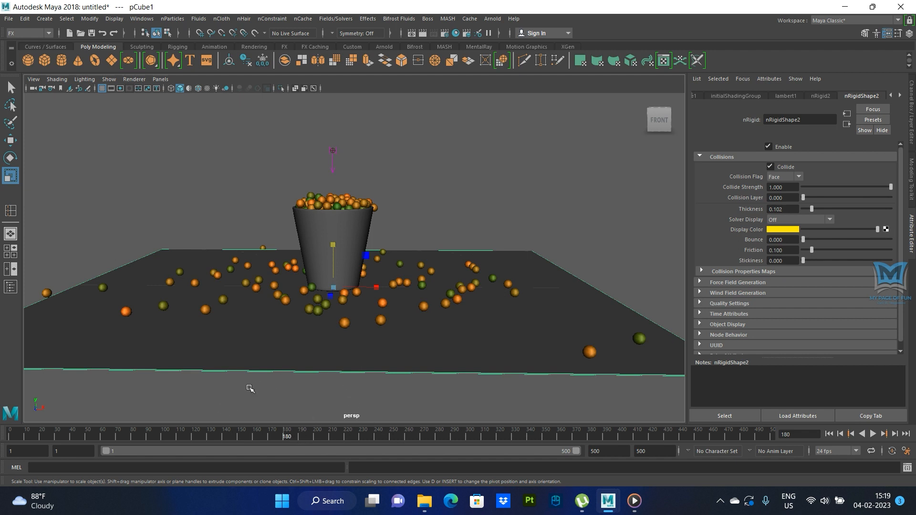
- Select the cup, show it in the front view and set a keyframe on it at frame 180
key(space)
key(space)
key(f)
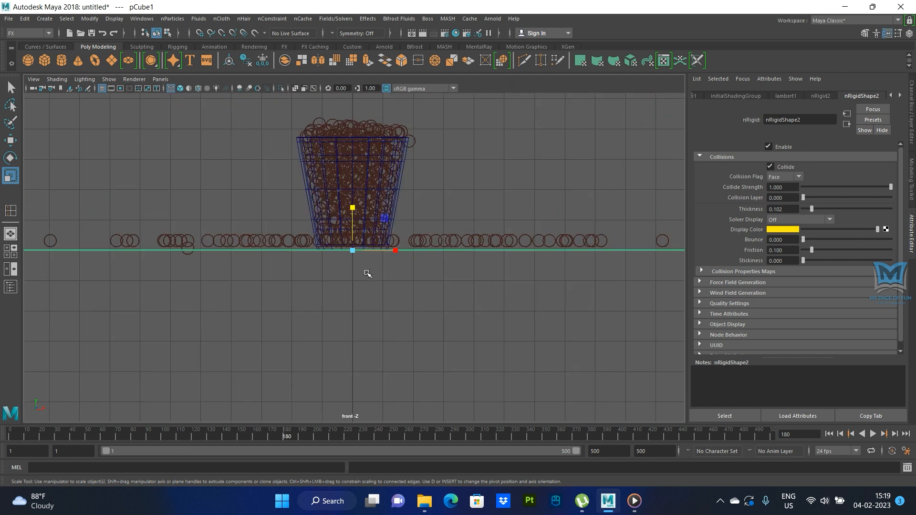
scroll(368, 272, up, 3)
click(416, 177)
key(space)
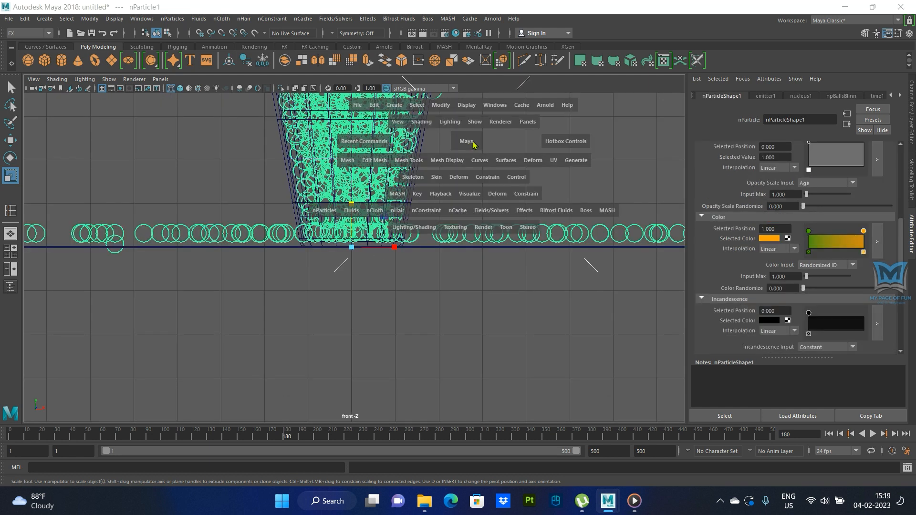
key(space)
click(352, 227)
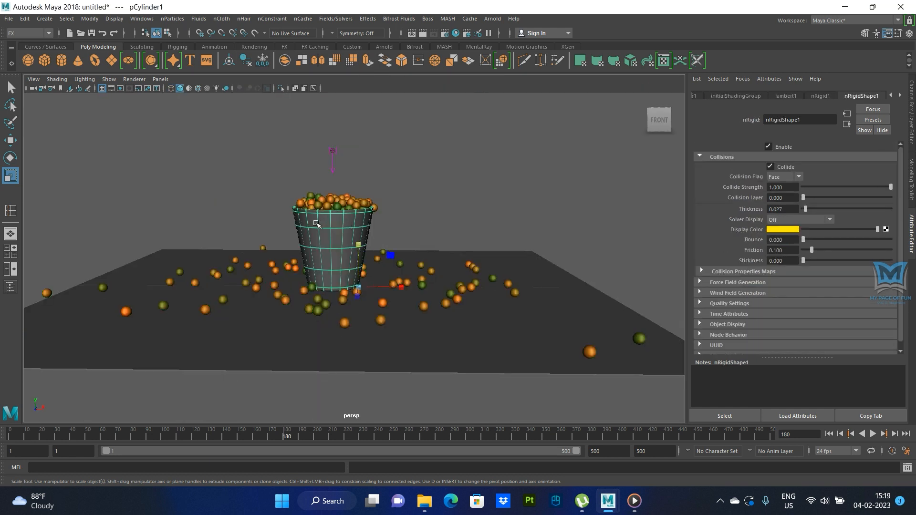
key(space)
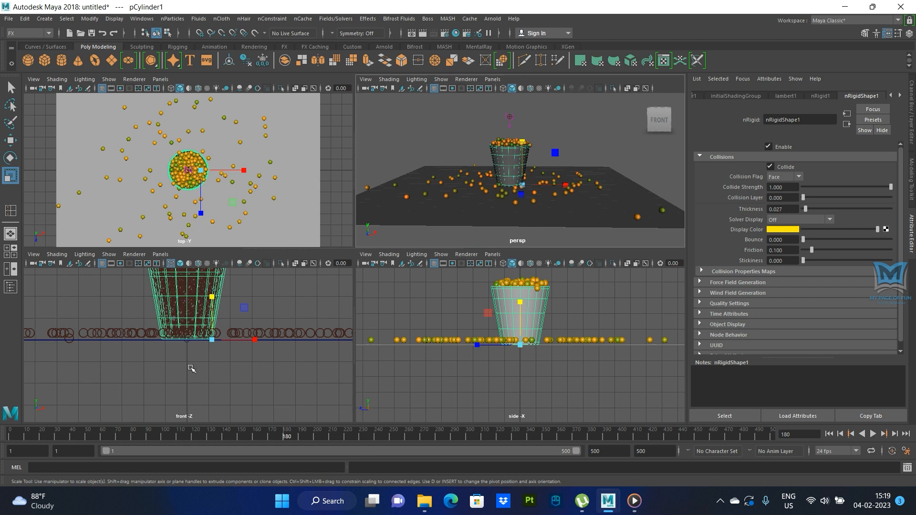
key(space)
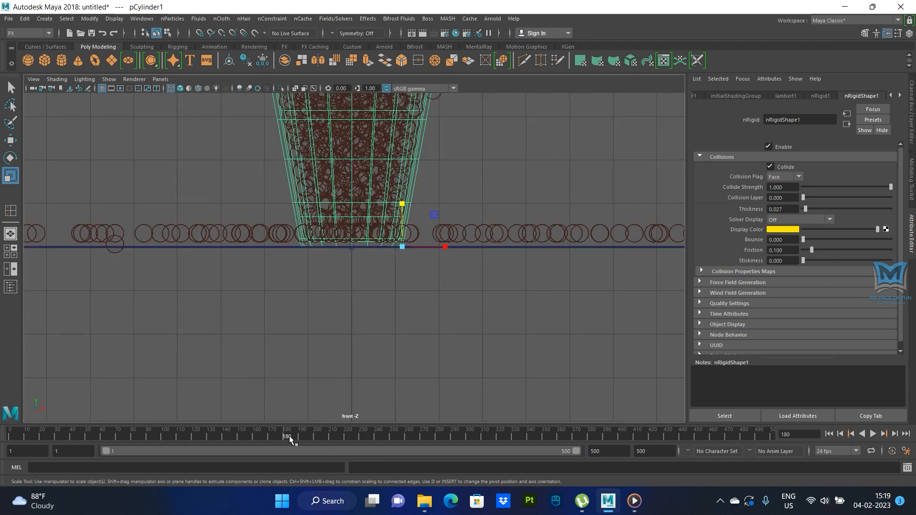
key(s)
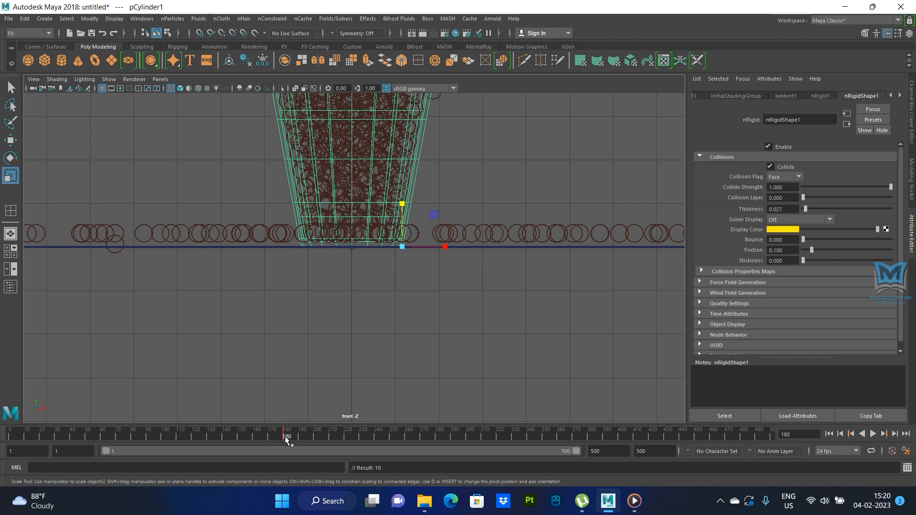
- Run the simulation on to frame 200, tip the cup over by rotating it about -79° around Z, and set a keyframe
key(alt+v)
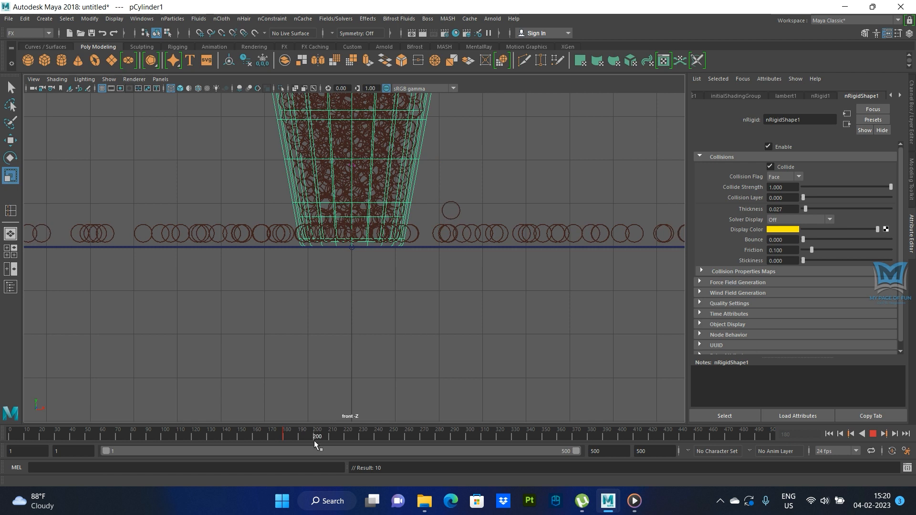
key(alt+v)
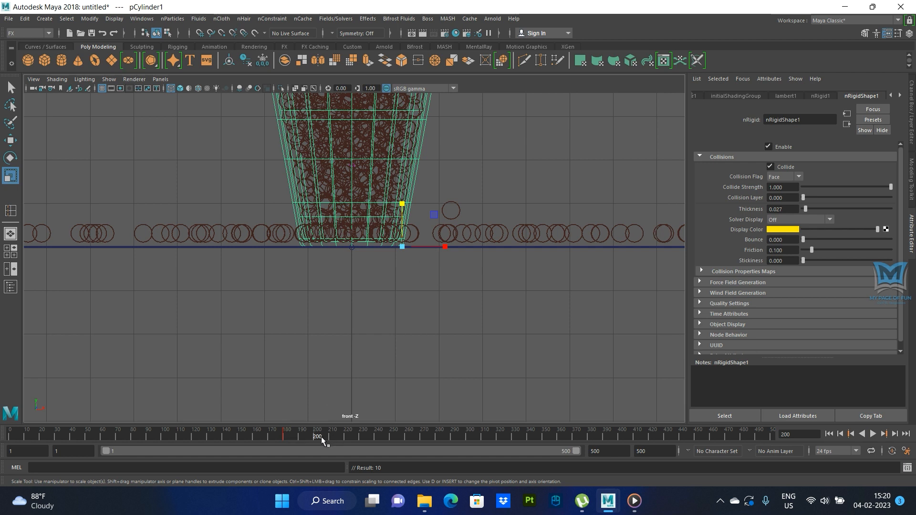
key(e)
drag(438, 210, 487, 299)
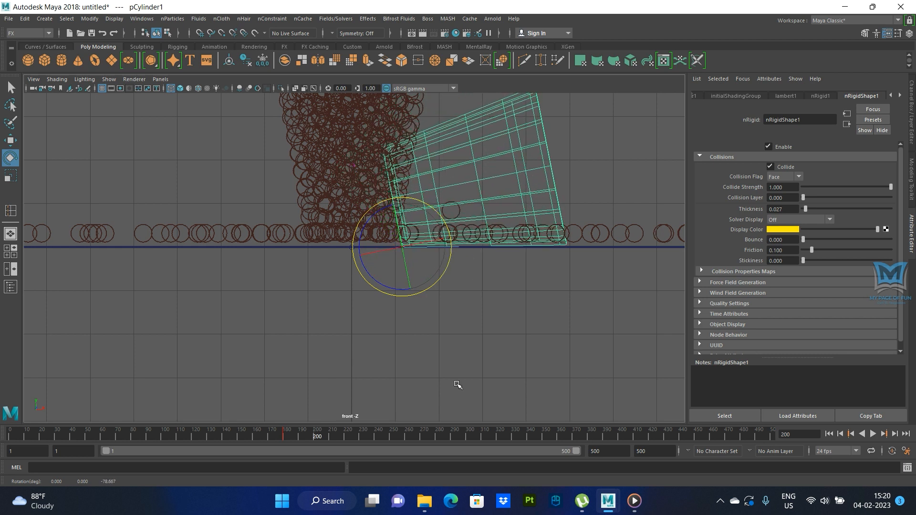
key(s)
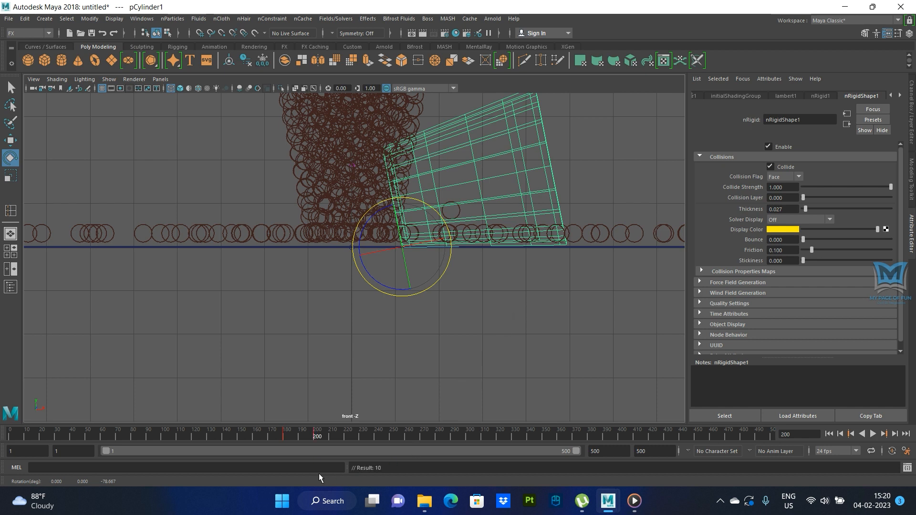
- Play the simulation in the perspective view from the first frame to about frame 378 and examine how the balls spill from the tipping cup
mouse_move(317, 436)
mouse_down()
mouse_move(284, 439)
mouse_move(302, 440)
mouse_up()
drag(309, 442, 284, 443)
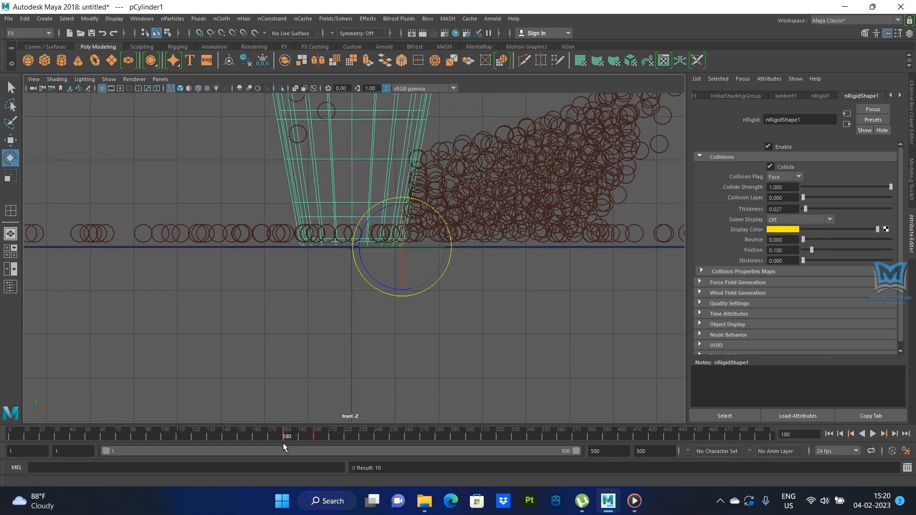
click(828, 434)
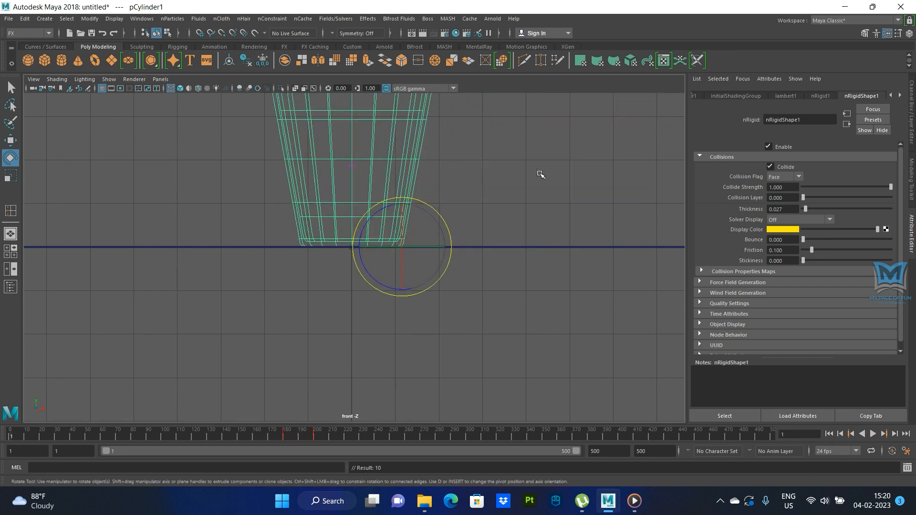
key(space)
key(space)
alt+drag(491, 307, 448, 316)
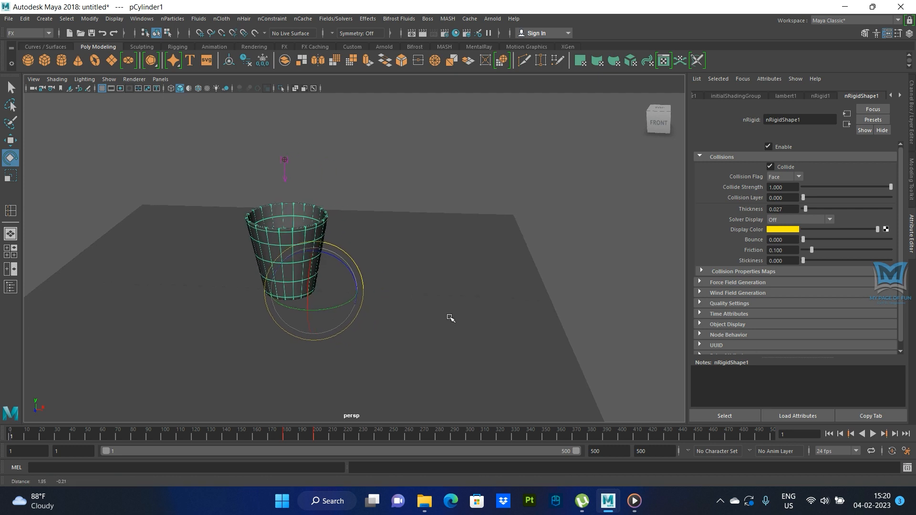
click(586, 270)
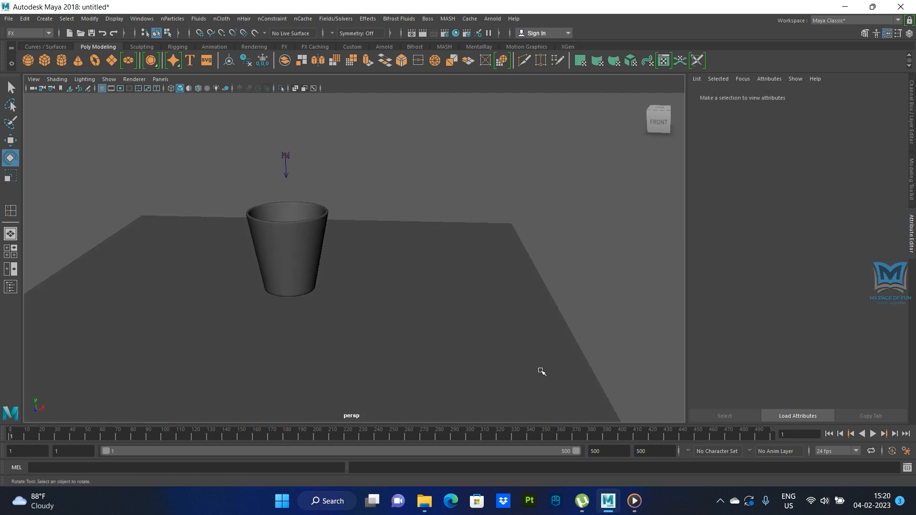
alt+drag(630, 389, 583, 395)
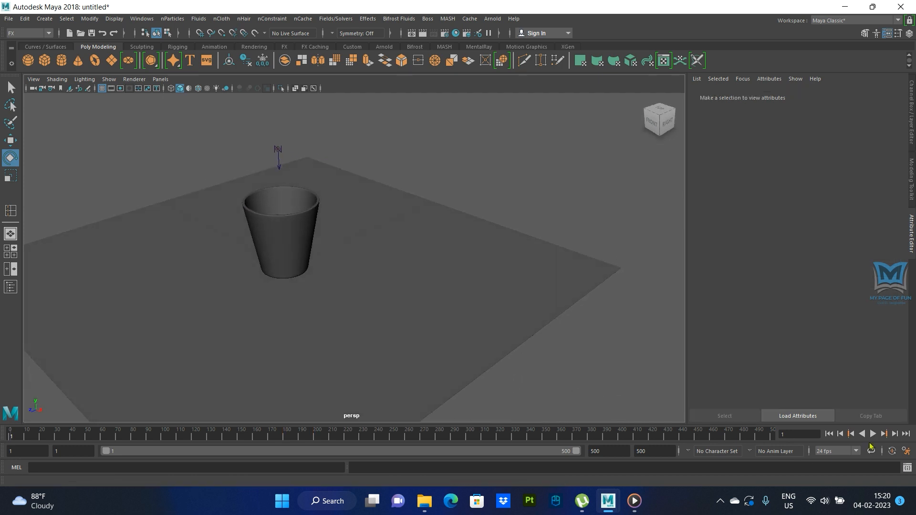
click(872, 434)
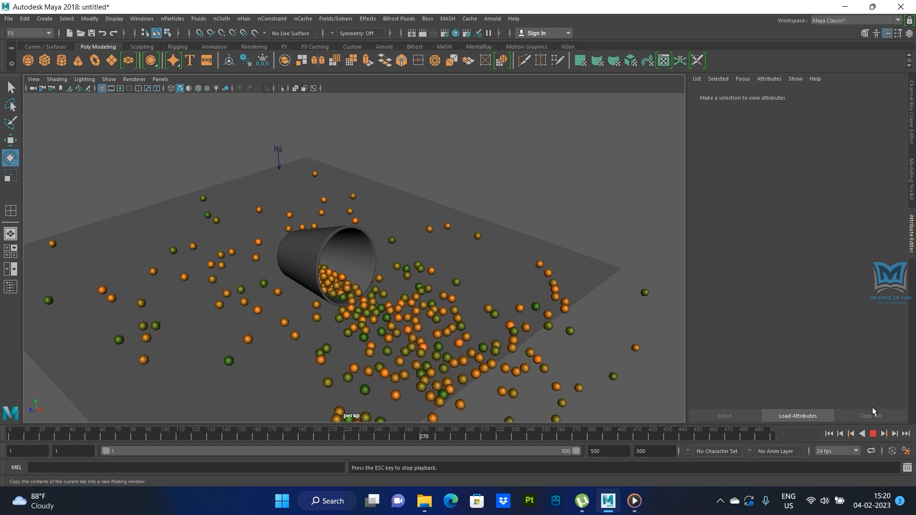
scroll(515, 355, down, 3)
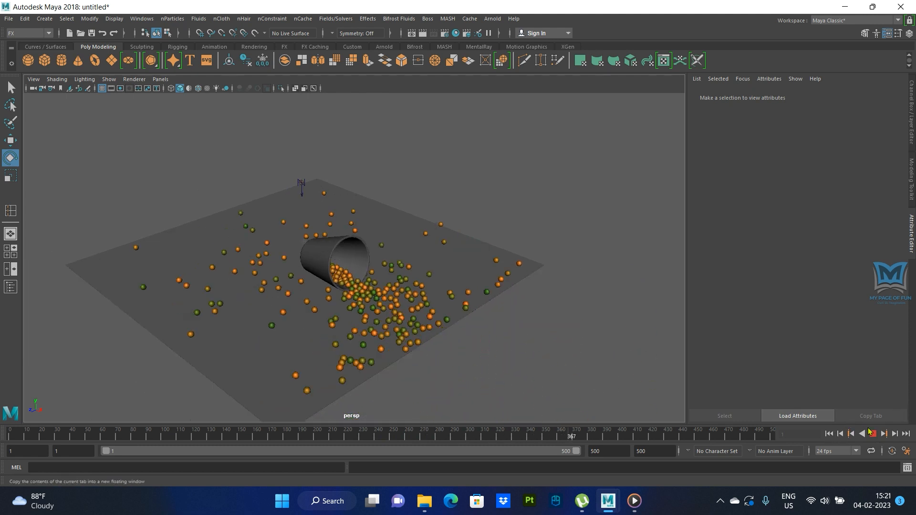
key(Escape)
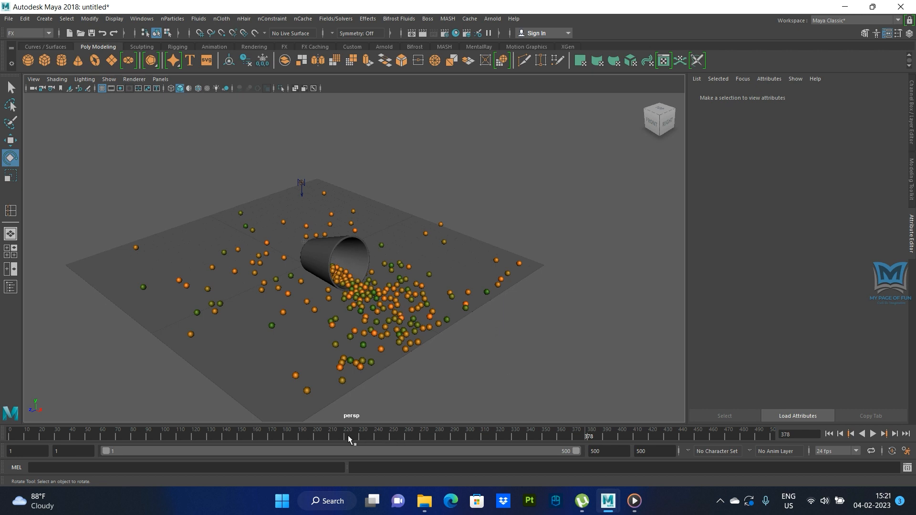
- Select the cup and move its tipped-over keyframe from frame 200 to frame 250 to slow the fall
click(339, 244)
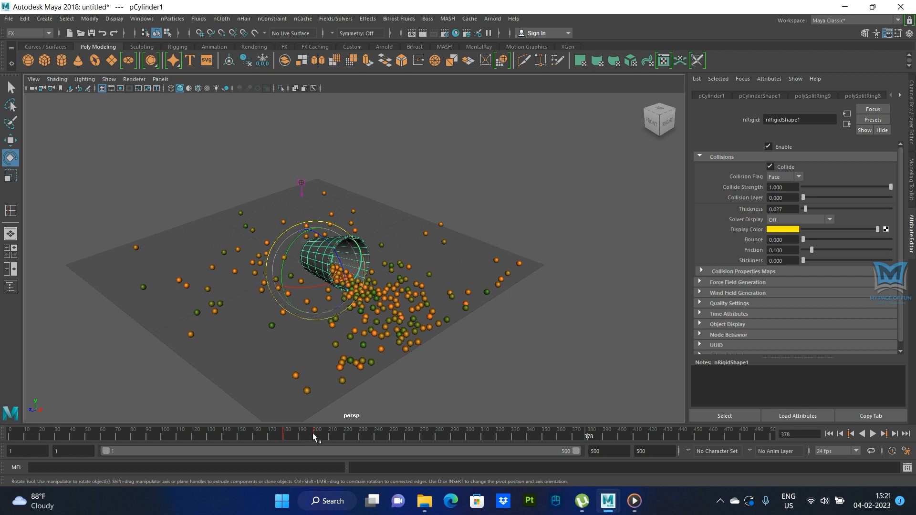
click(315, 433)
drag(314, 434, 359, 440)
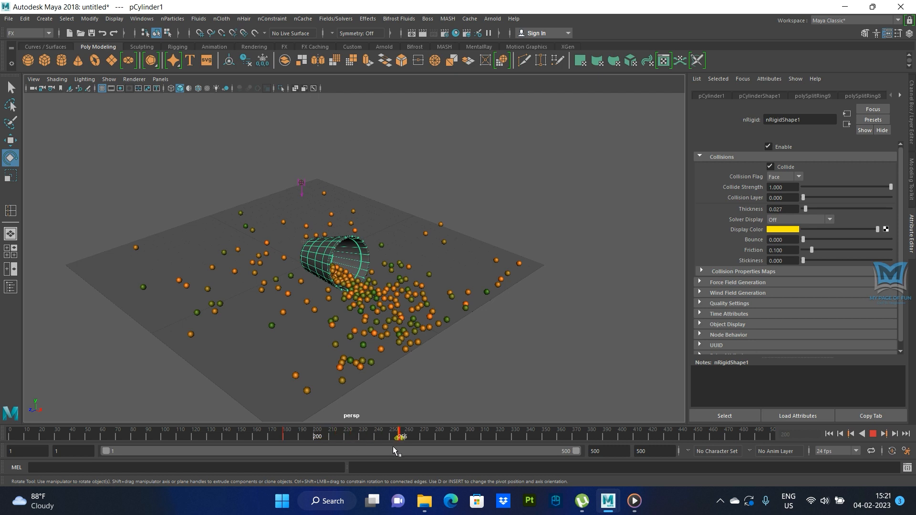
drag(391, 448, 391, 448)
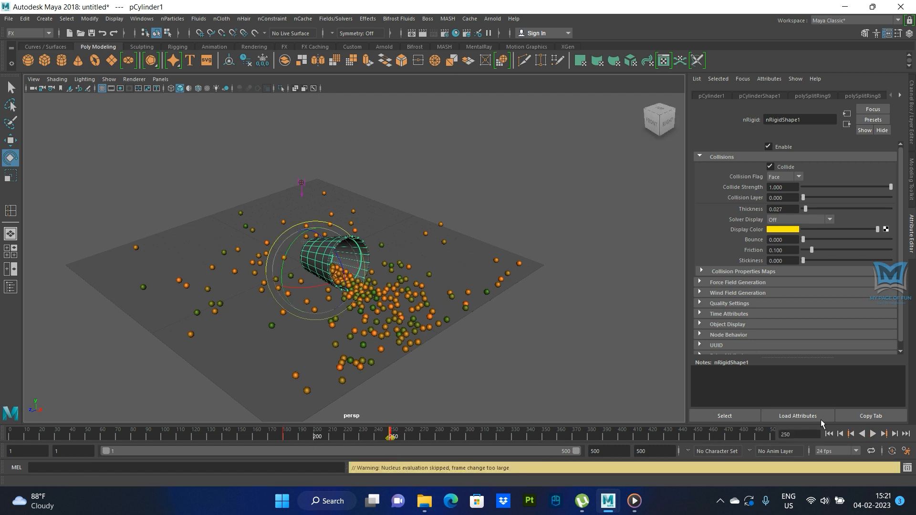
- Replay the simulation from the first frame to about frame 444 and examine the slower spill of balls from the cup up close
click(830, 434)
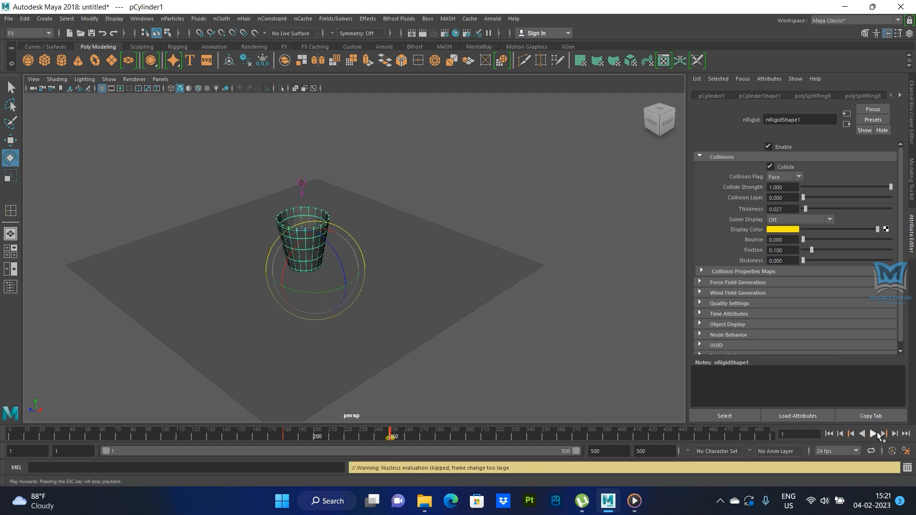
click(586, 371)
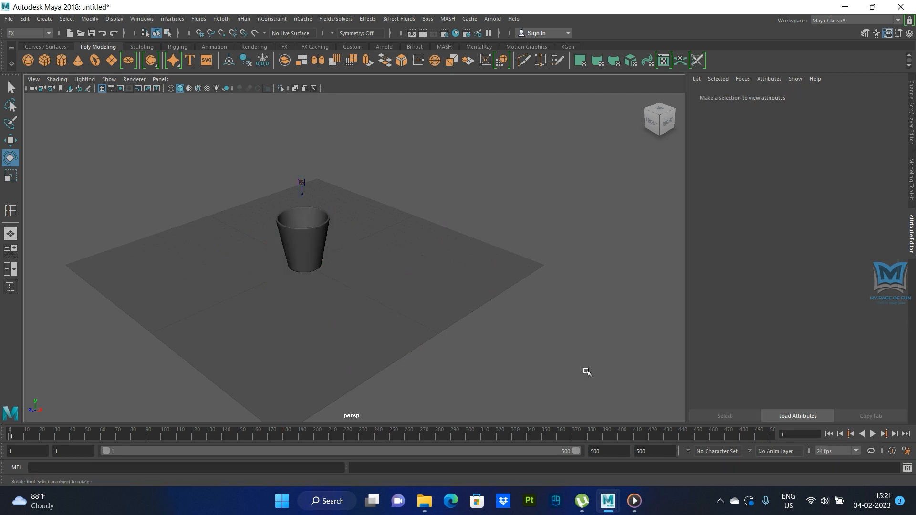
click(873, 433)
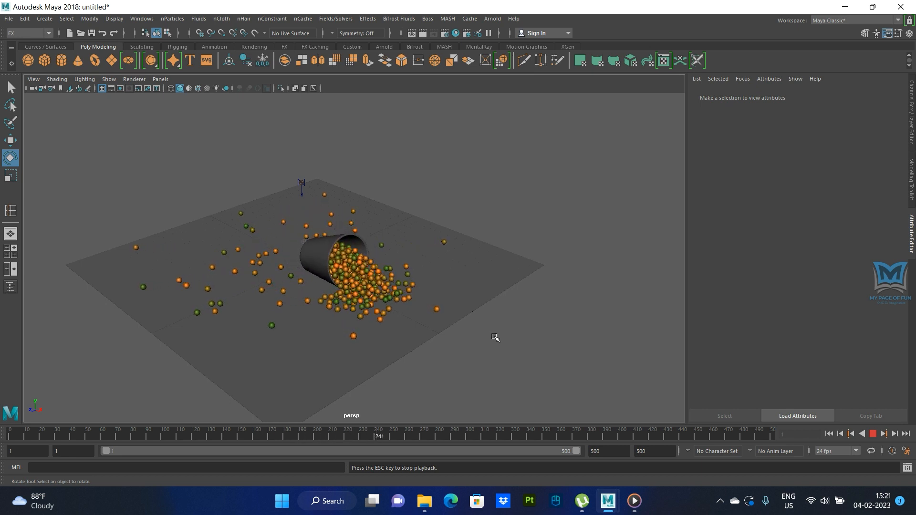
click(874, 435)
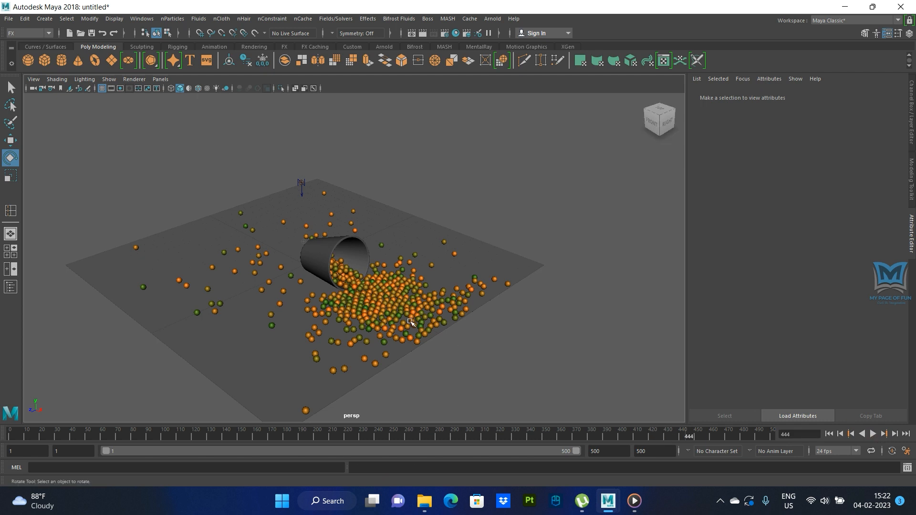
scroll(410, 323, up, 3)
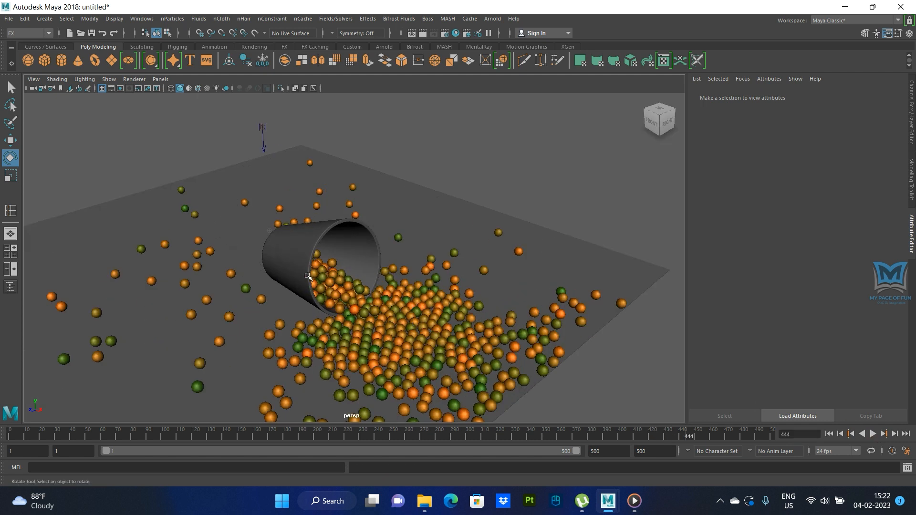